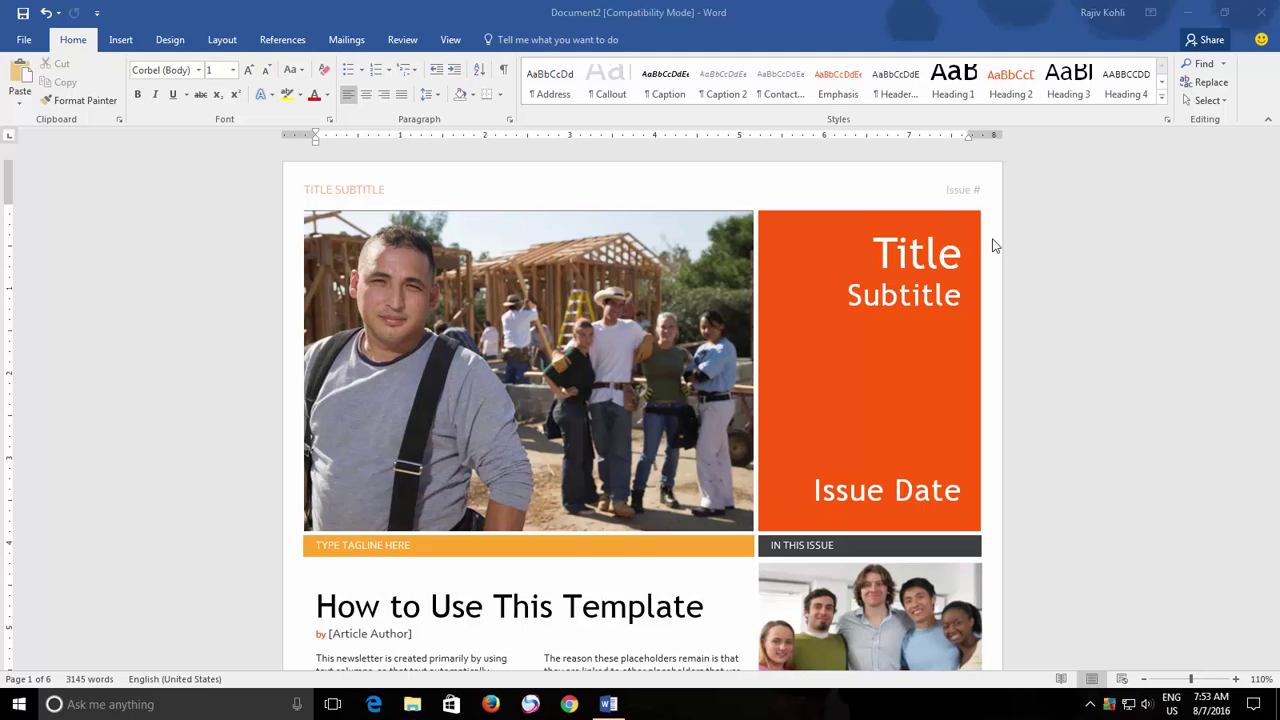
Look through the newsletter's pages to examine its pictures, and return to the first page
scroll(993, 245, "down", 5)
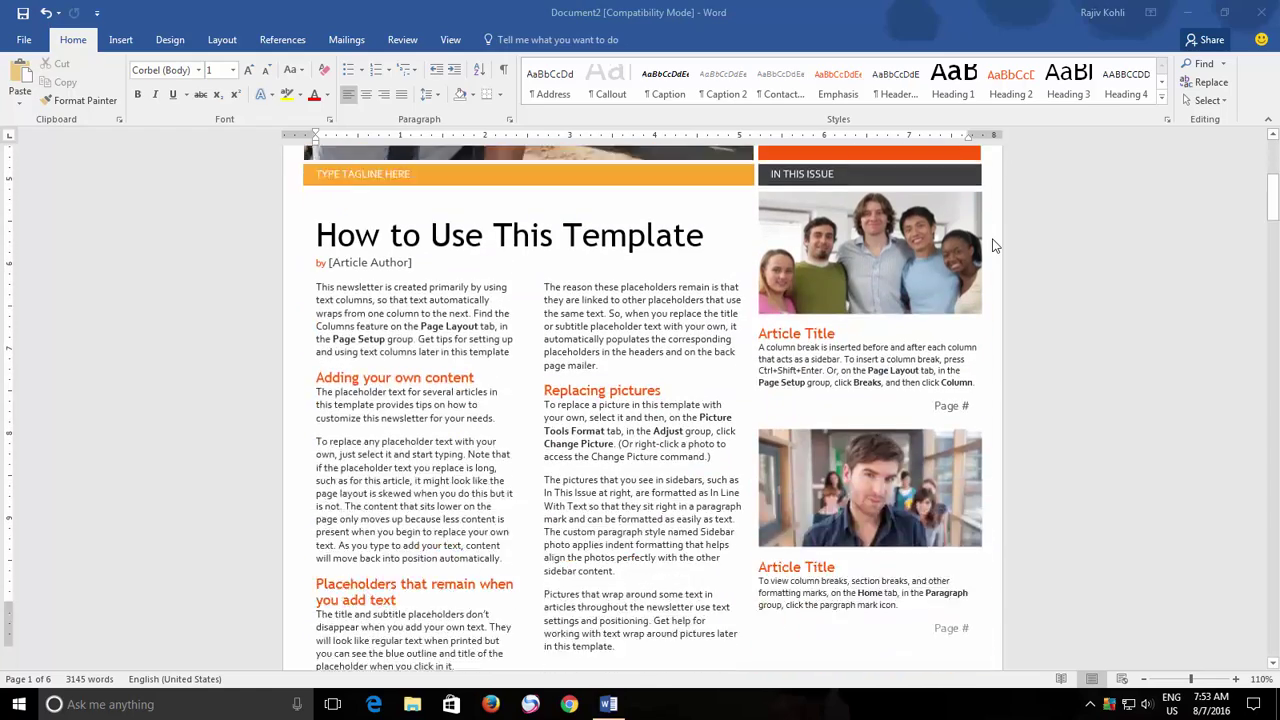
scroll(993, 245, "down", 10)
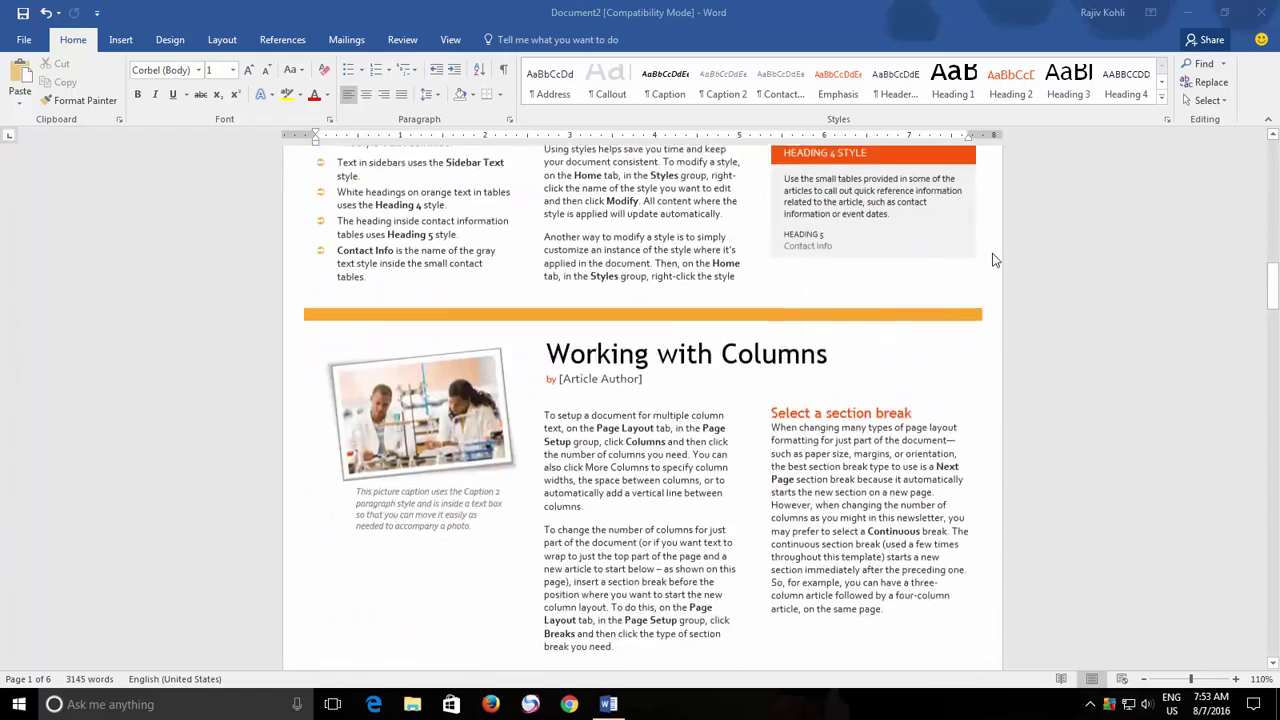
scroll(993, 260, "down", 10)
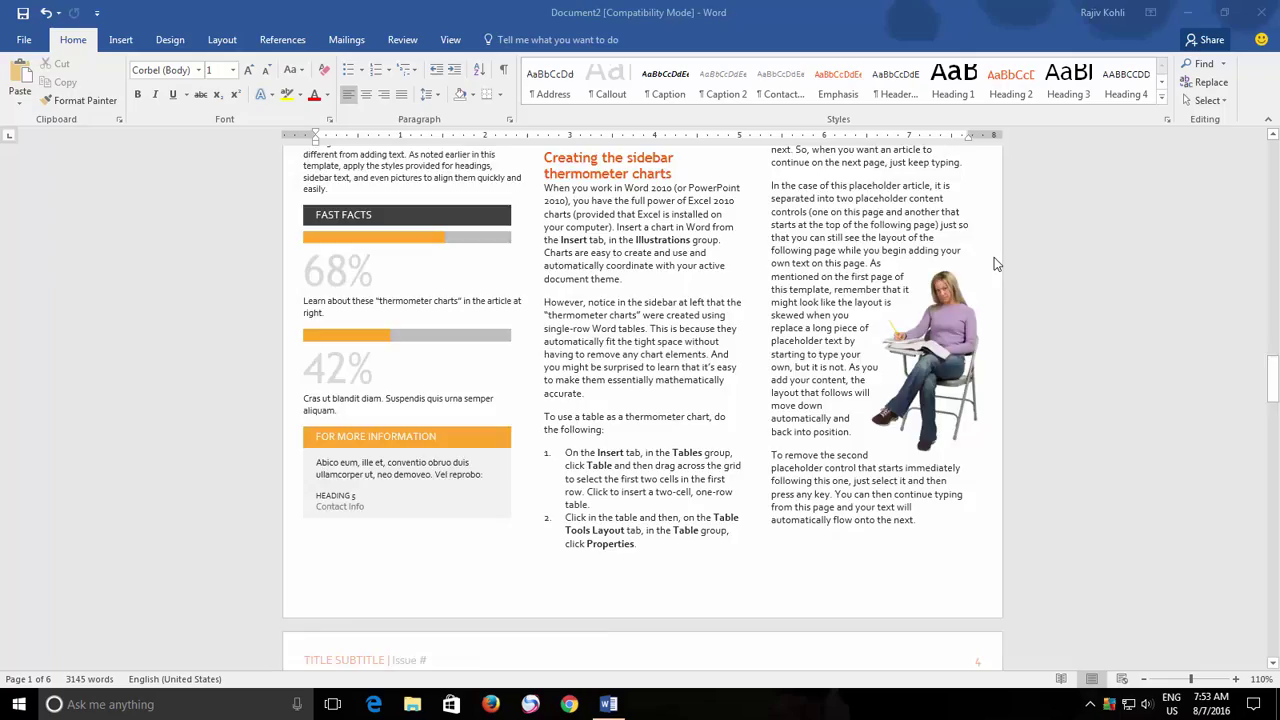
scroll(1140, 377, "down", 4)
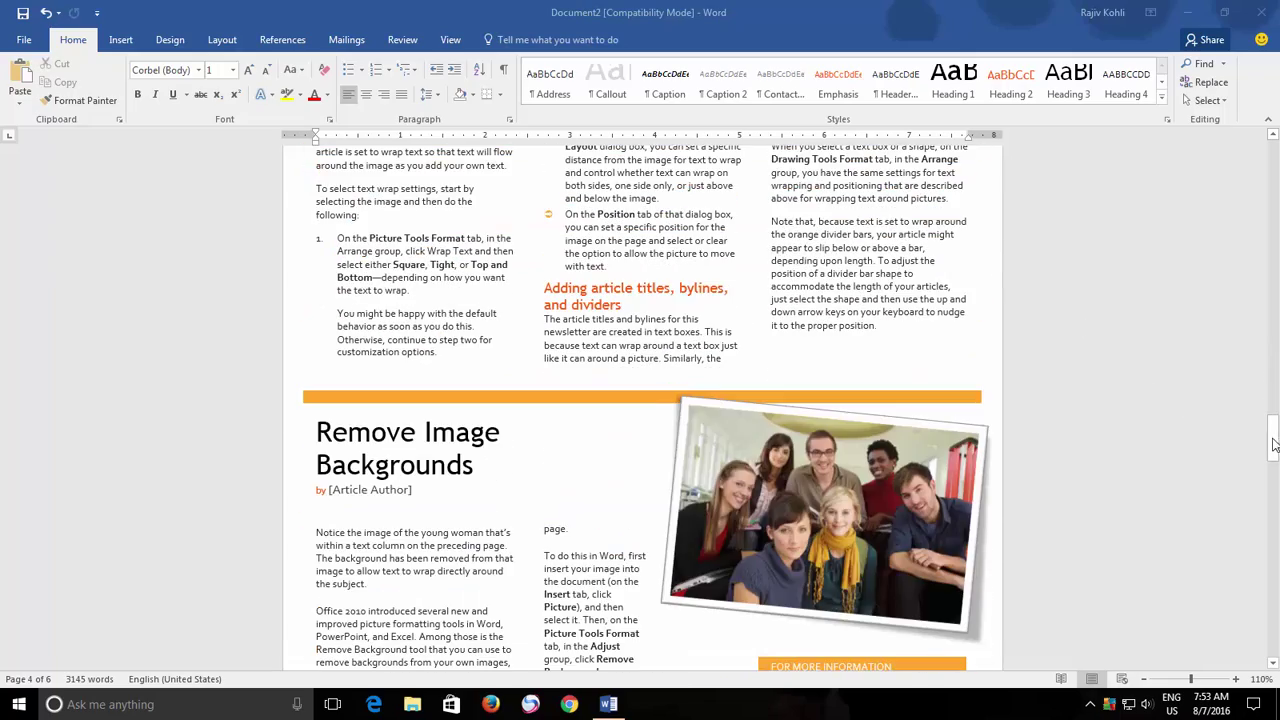
left_click_drag(1274, 455, 1274, 145)
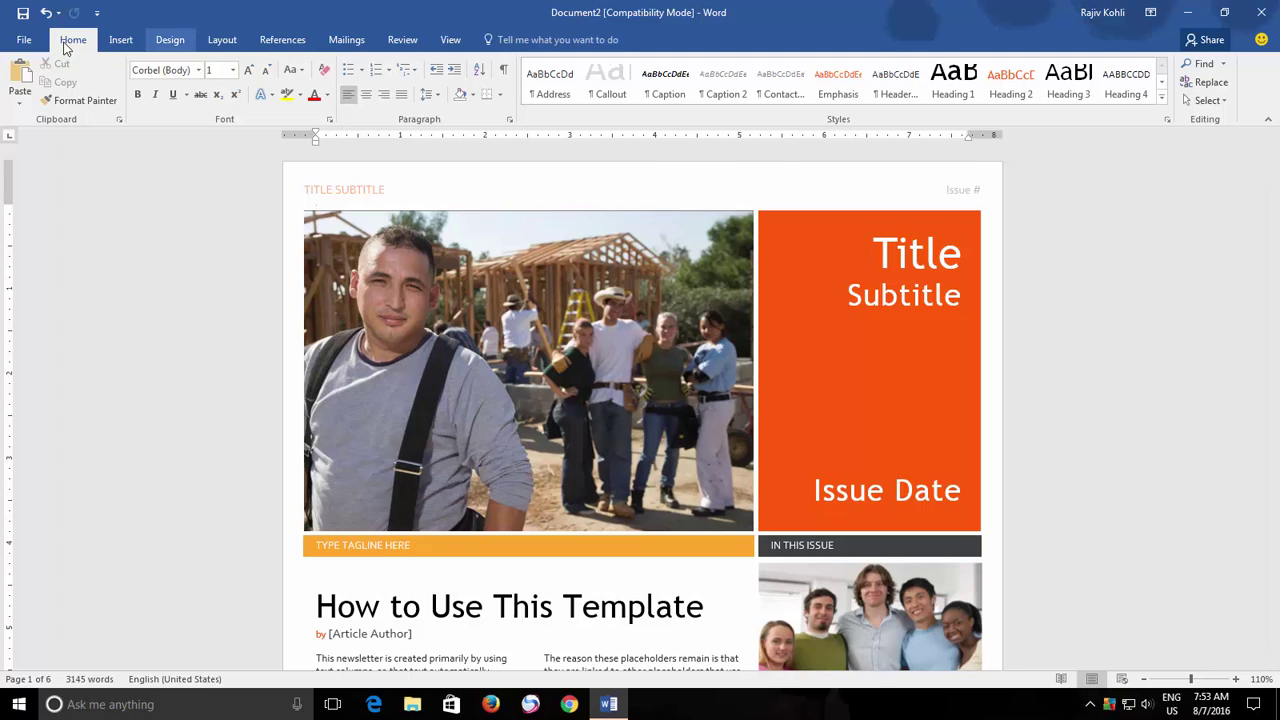
Start saving a copy of the newsletter and create a new Desktop folder named Images as its location
left_click(24, 42)
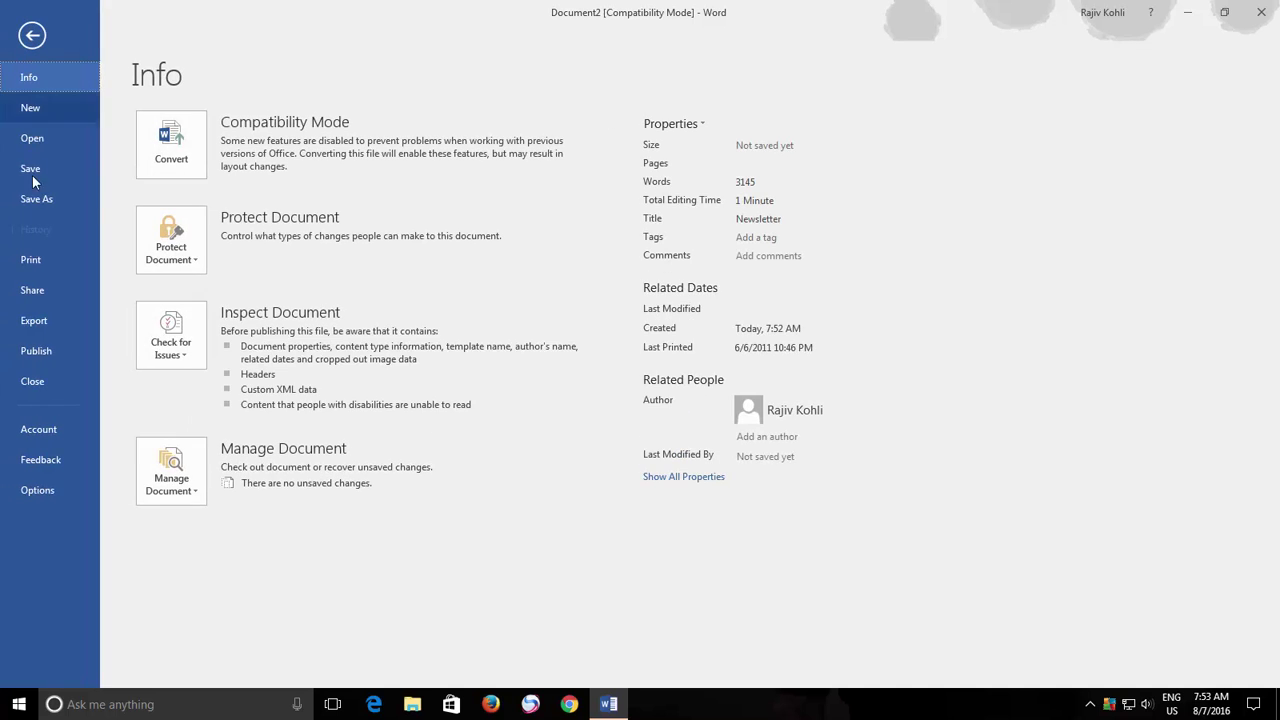
left_click(31, 204)
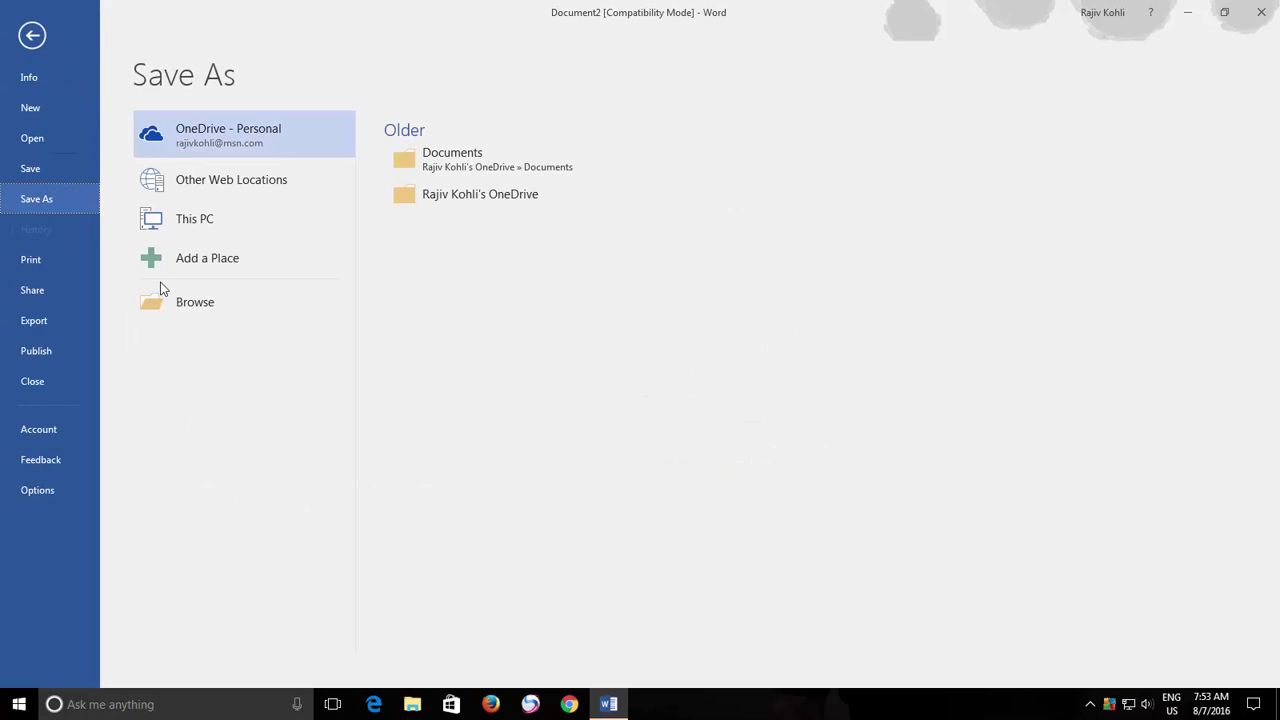
left_click(200, 296)
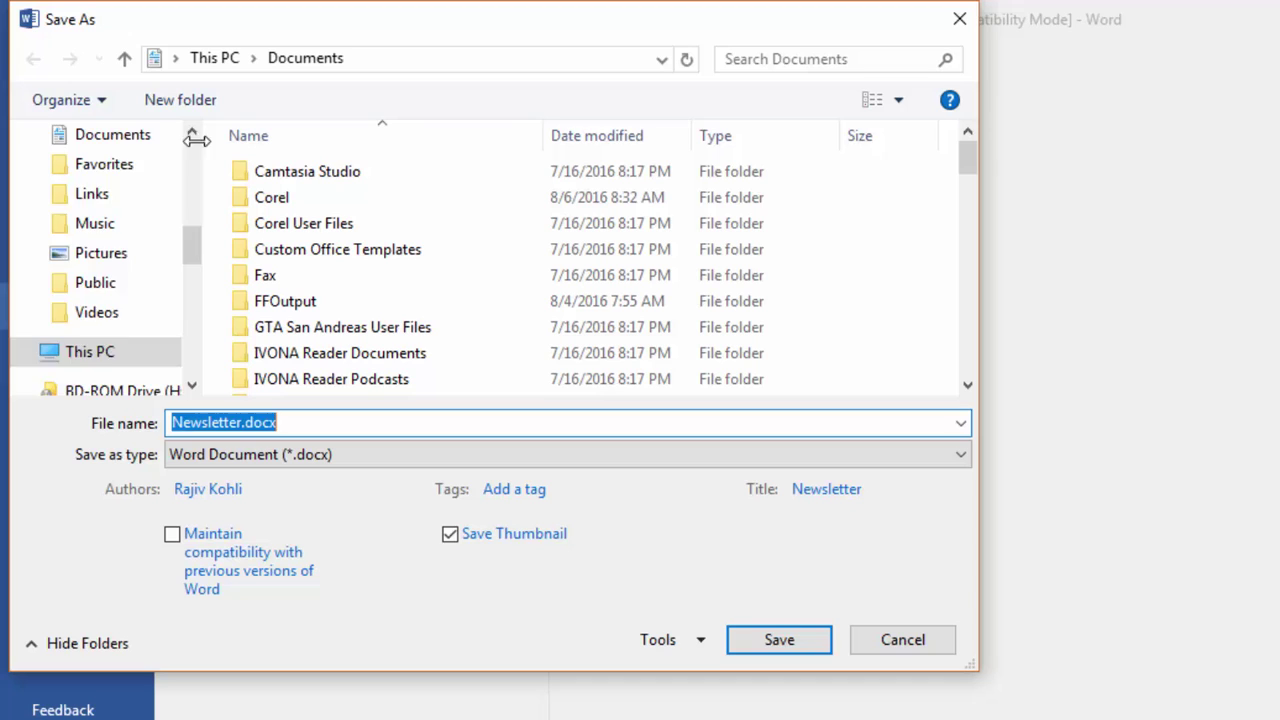
left_click(130, 182)
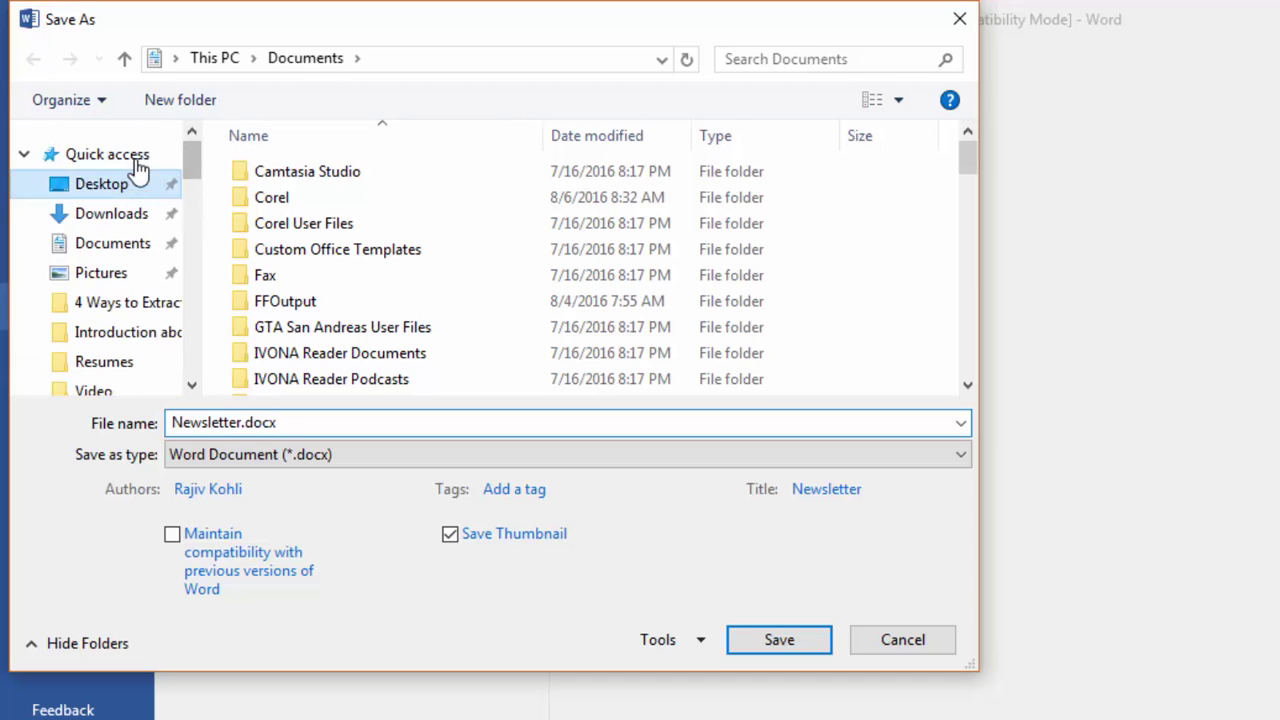
left_click(180, 108)
type("Images")
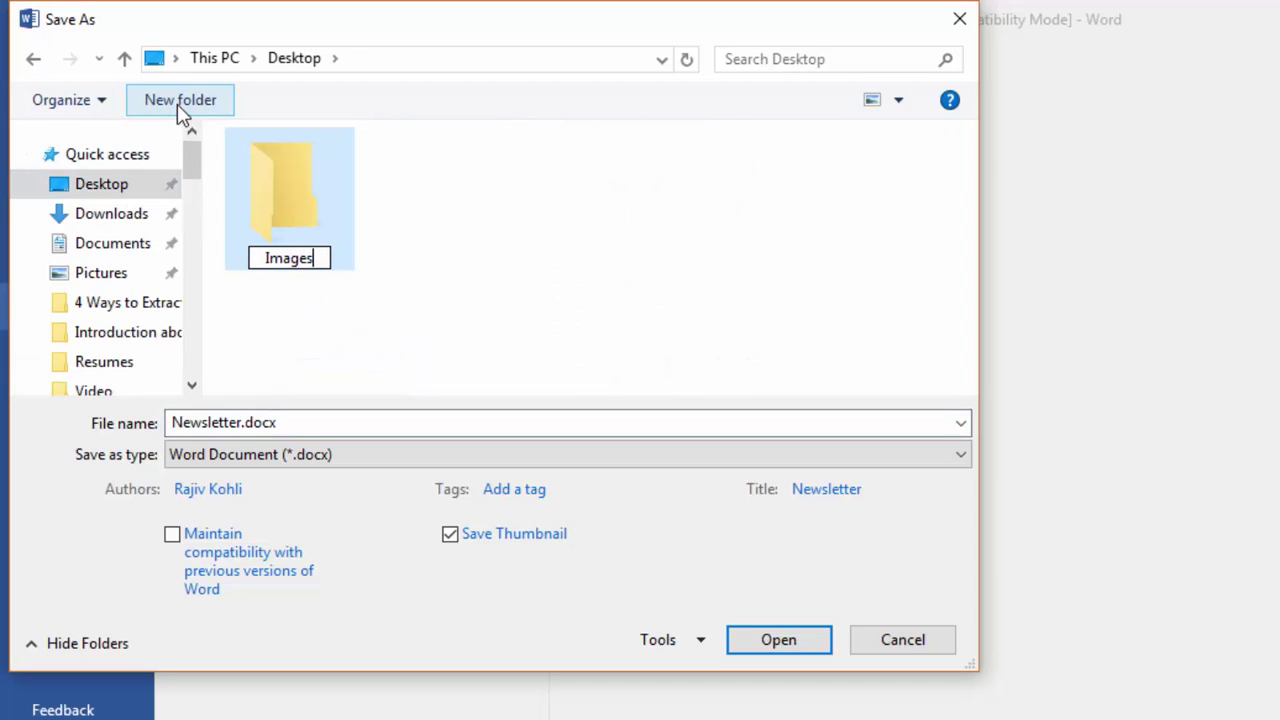
key("Return")
key("Return")
Save the newsletter in the Images folder as Newsletter.htm in the Web Page (*.htm;*.html) format
left_click(302, 454)
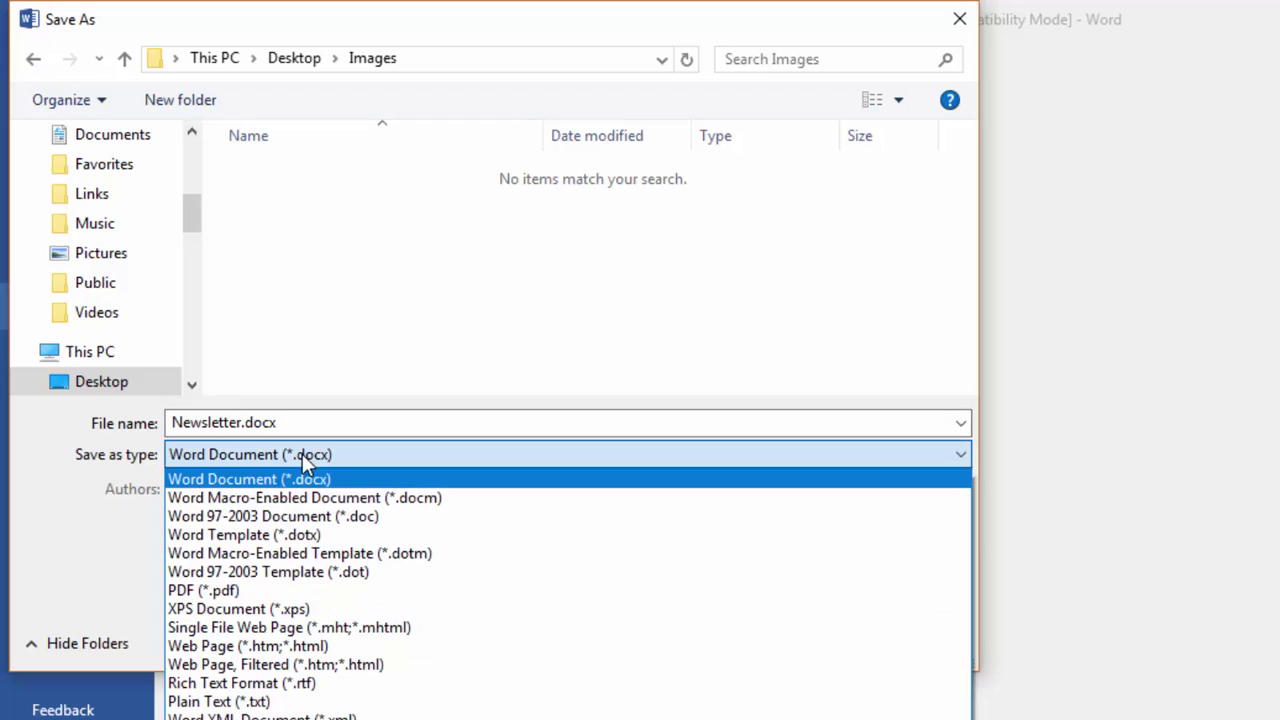
left_click(294, 648)
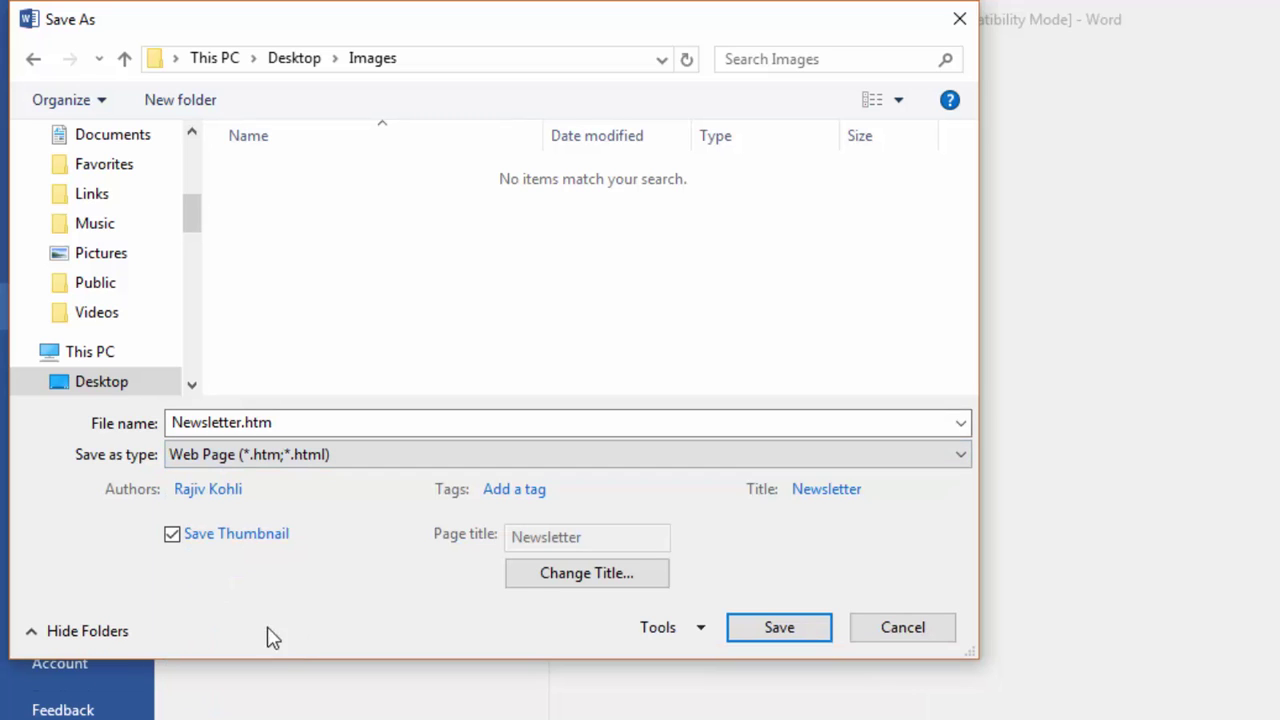
left_click(175, 540)
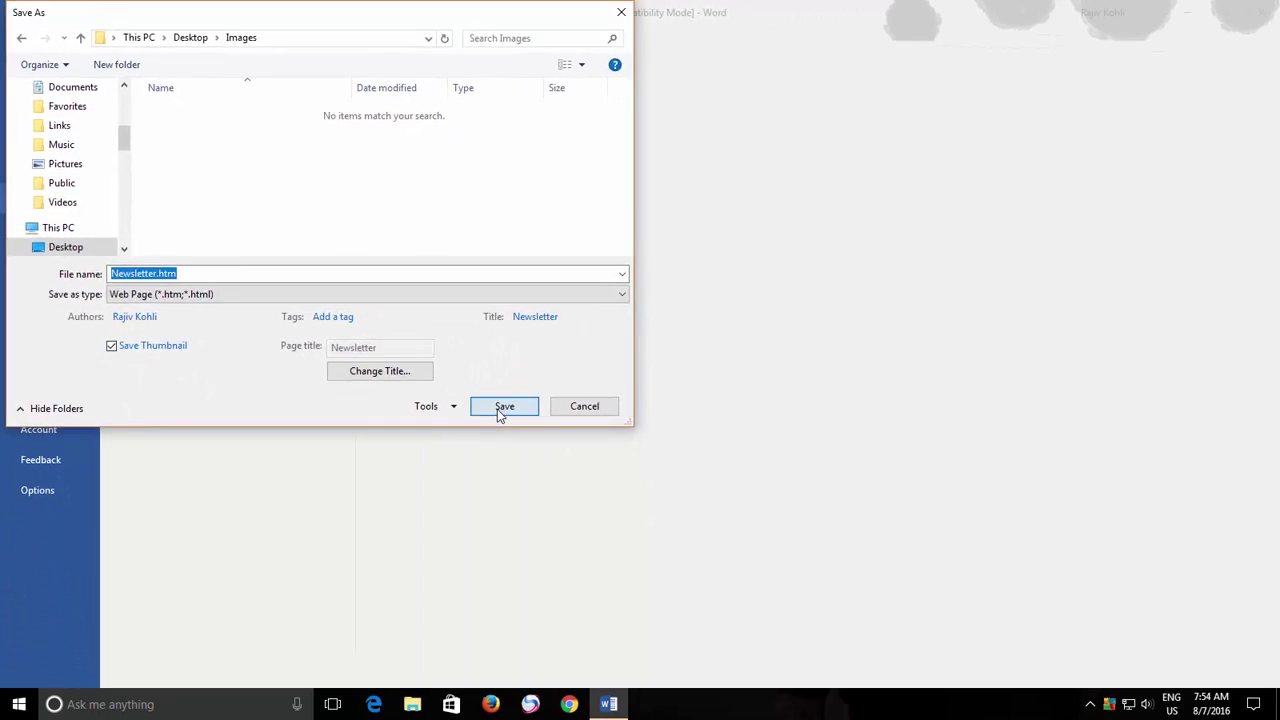
left_click(779, 627)
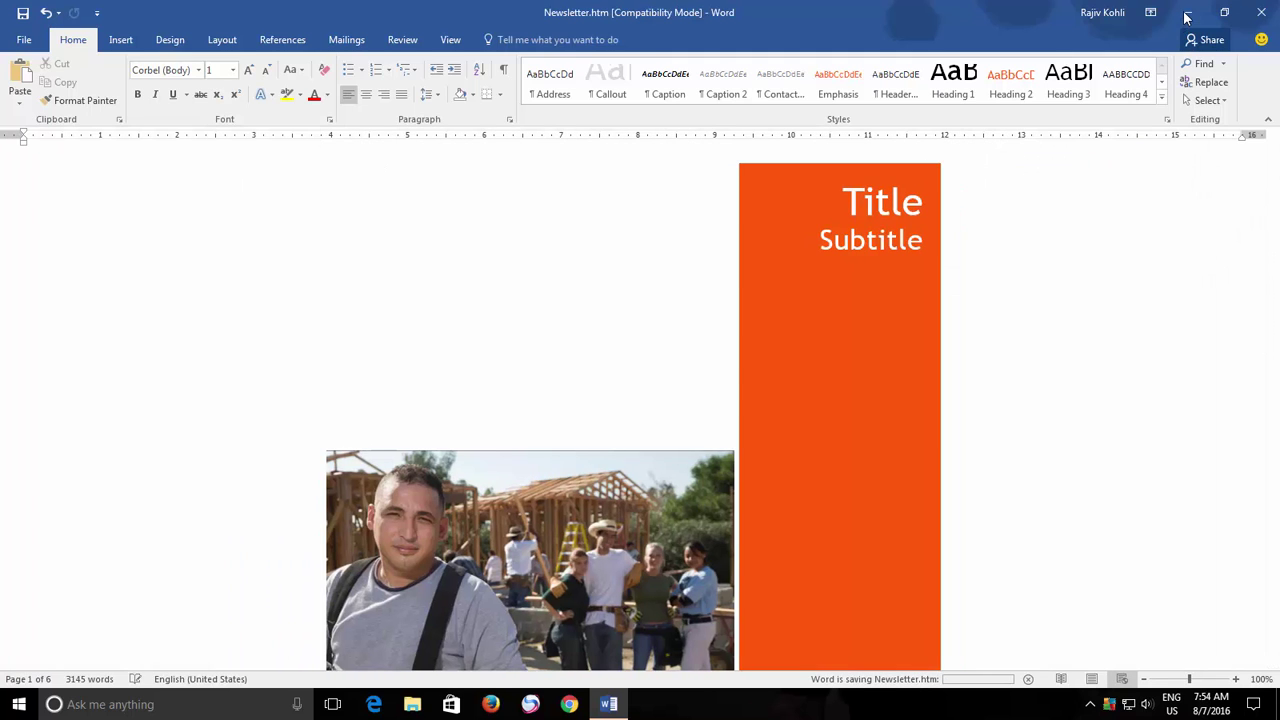
Switch to the desktop's Images folder and examine the extracted pictures in its Newsletter_files subfolder
left_click(1185, 17)
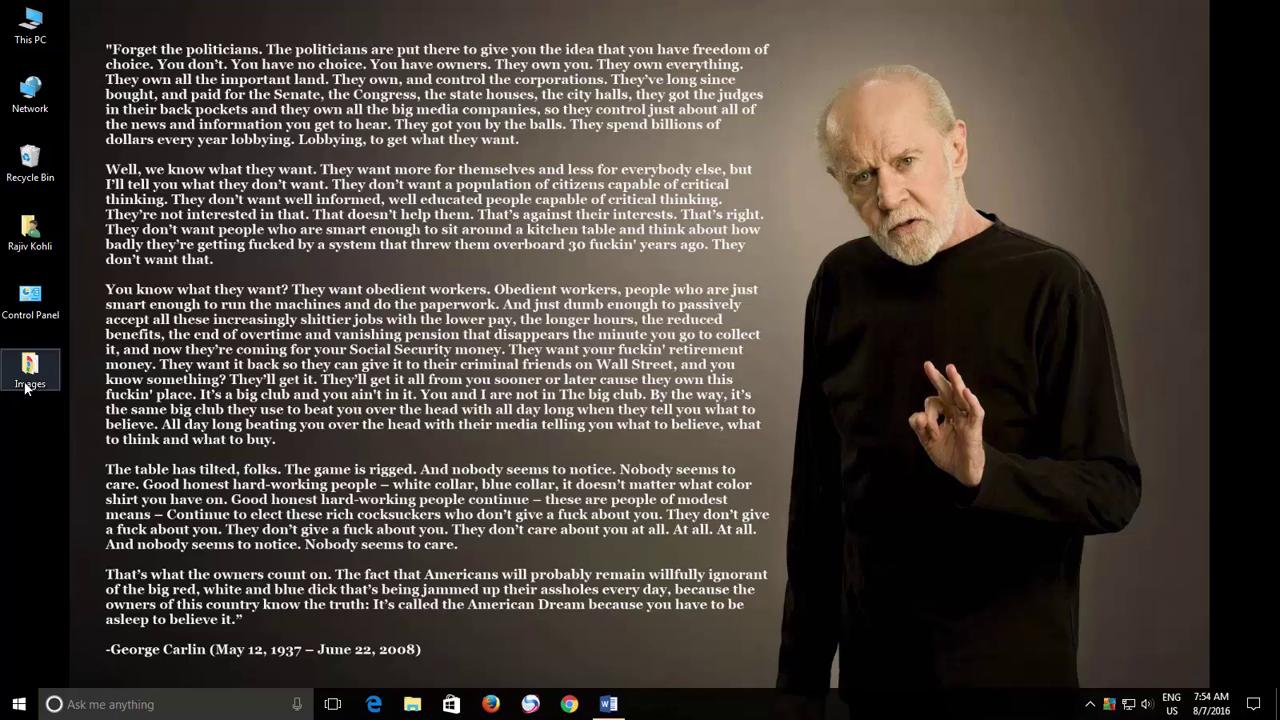
key("alt+Tab")
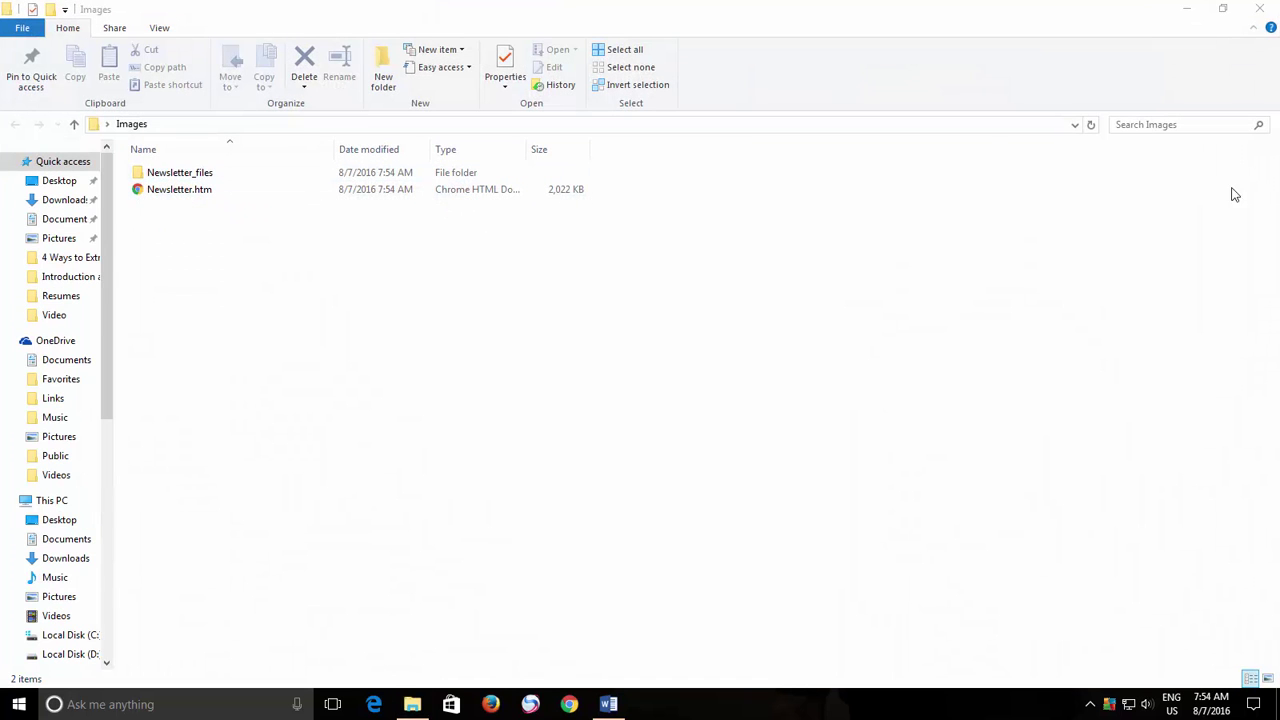
double_click(197, 178)
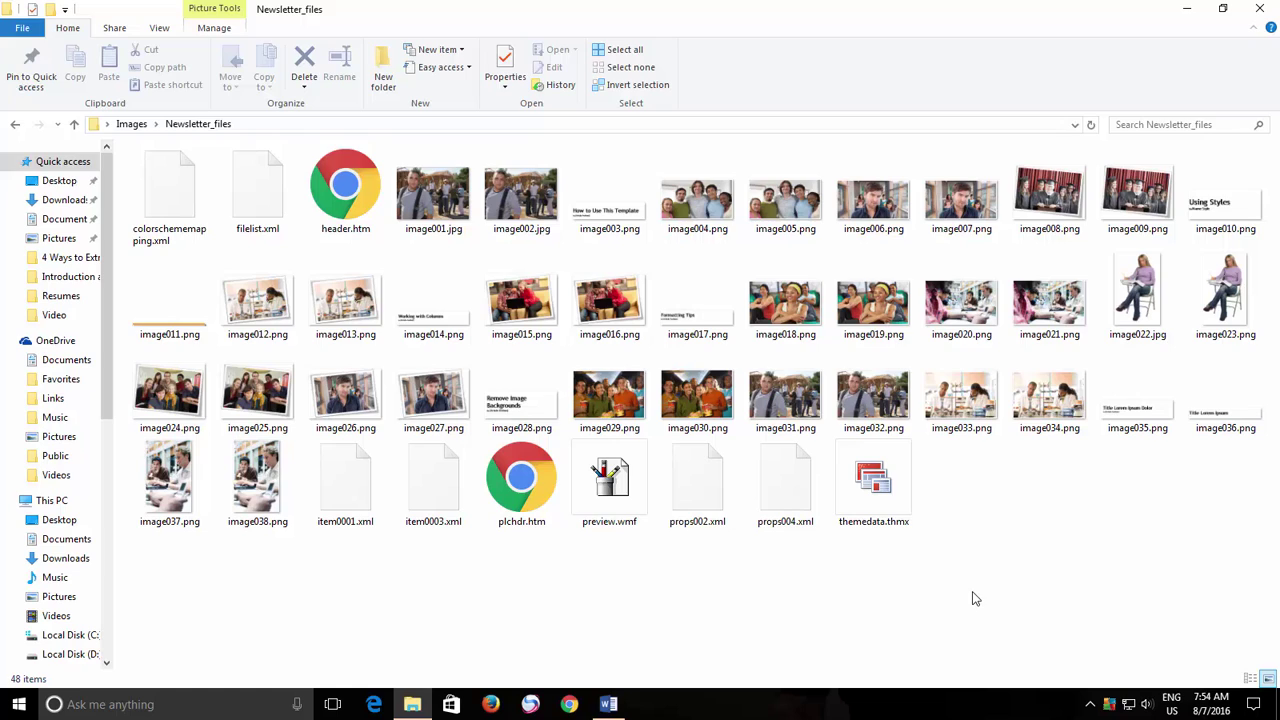
Switch to the Document3 newsletter in Word and start saving a copy with the Desktop as its location
key("alt+Tab")
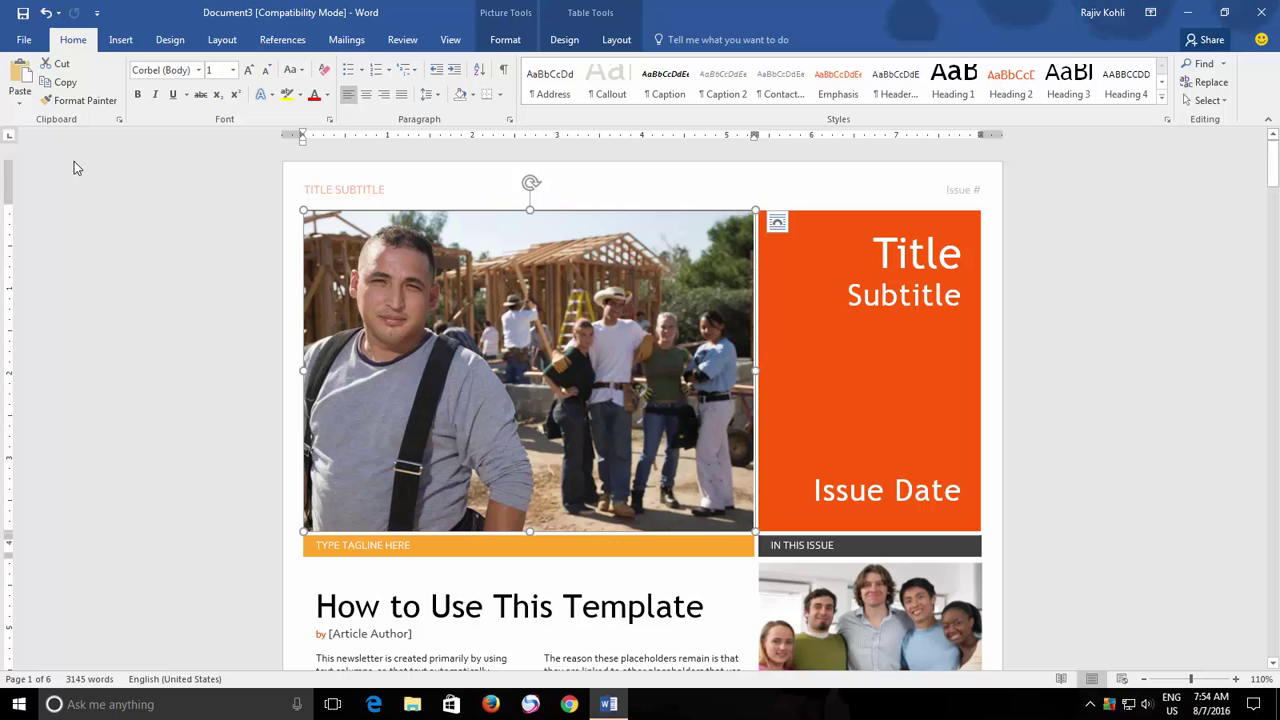
left_click(24, 40)
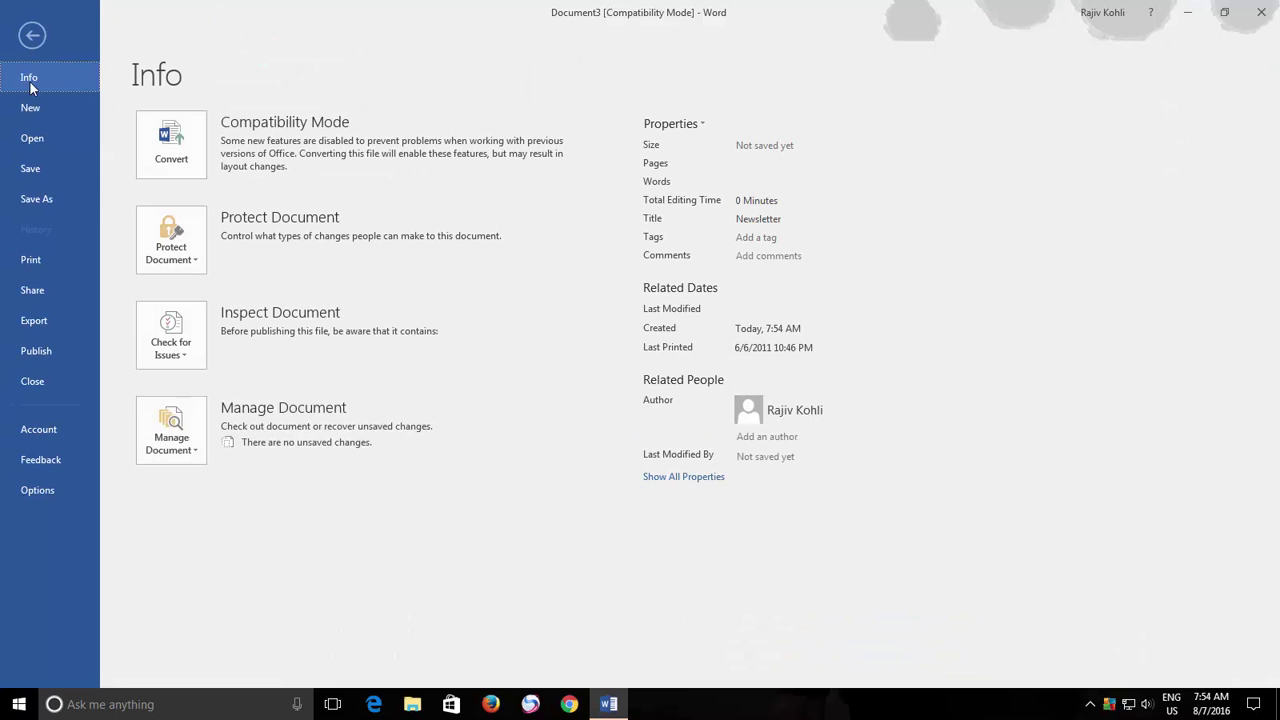
left_click(36, 199)
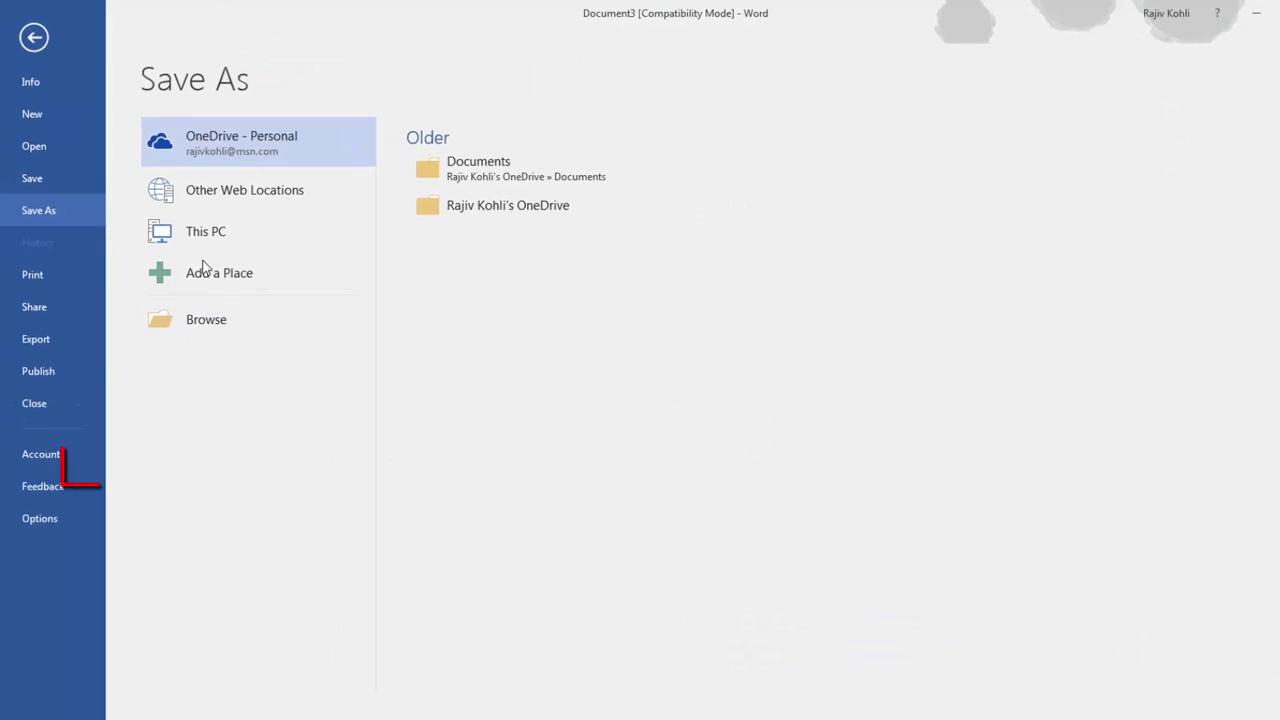
left_click(205, 231)
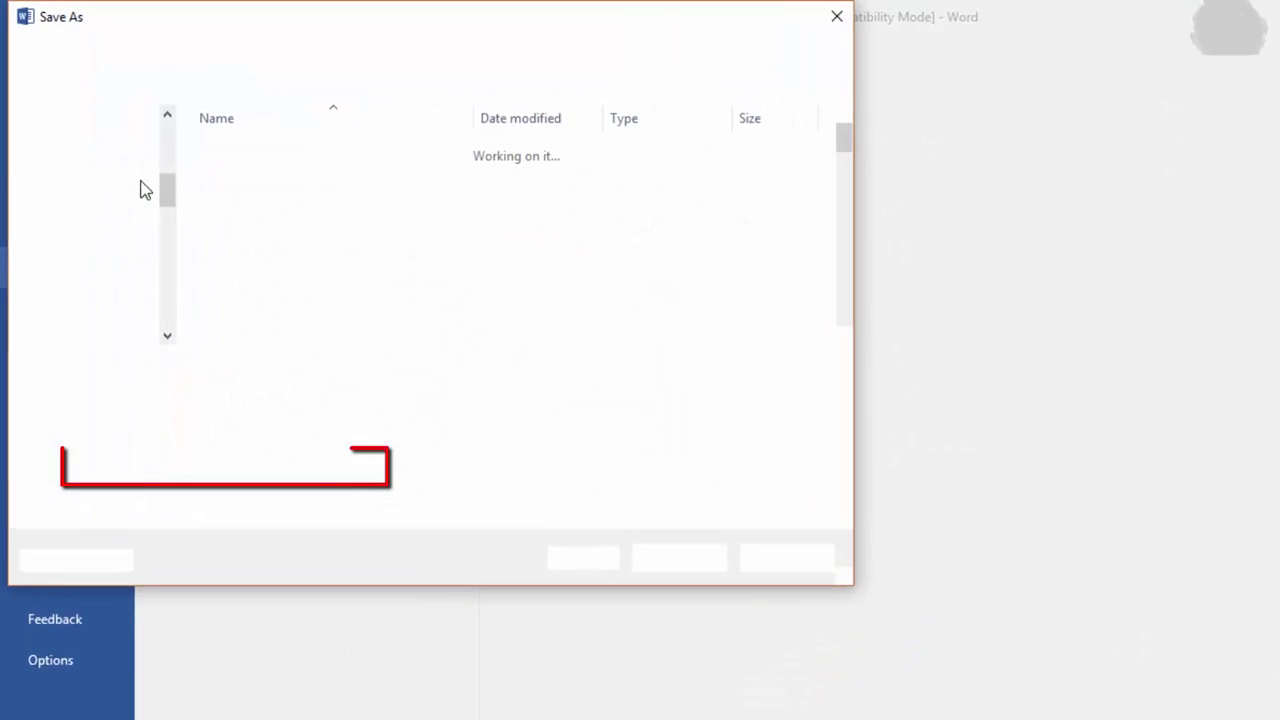
scroll(150, 160, "up", 3)
scroll(140, 180, "up", 3)
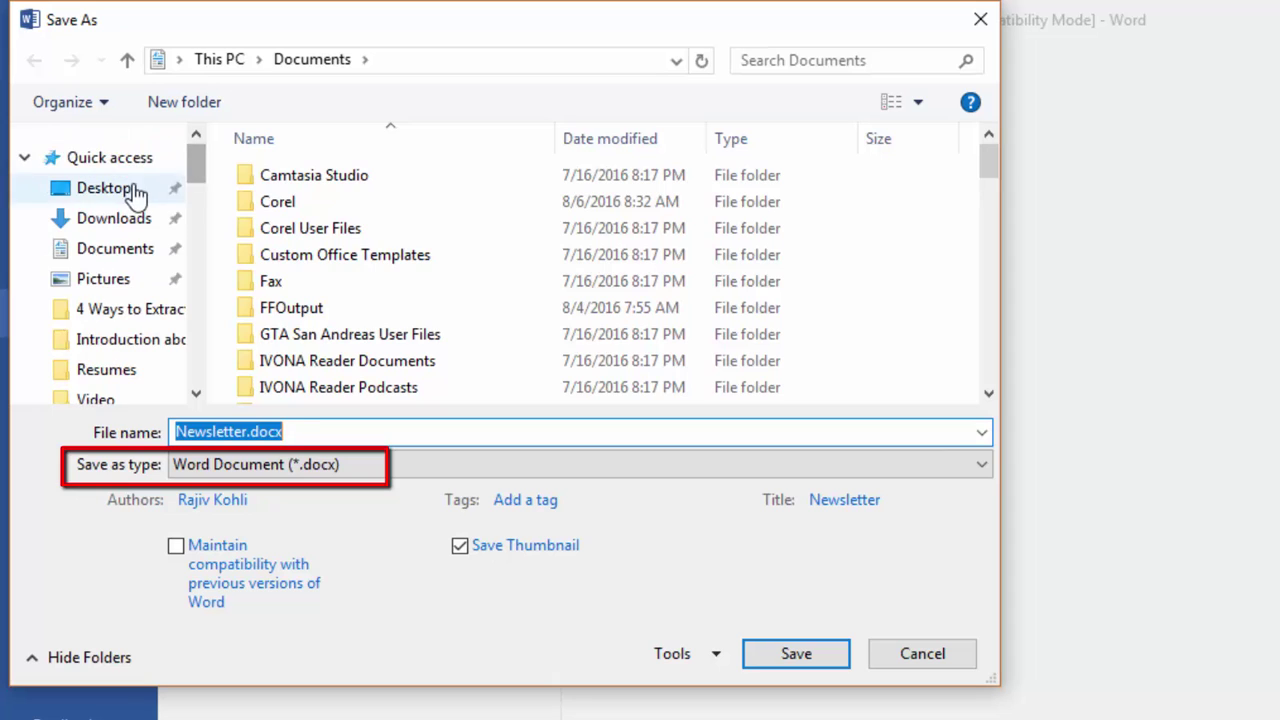
left_click(137, 193)
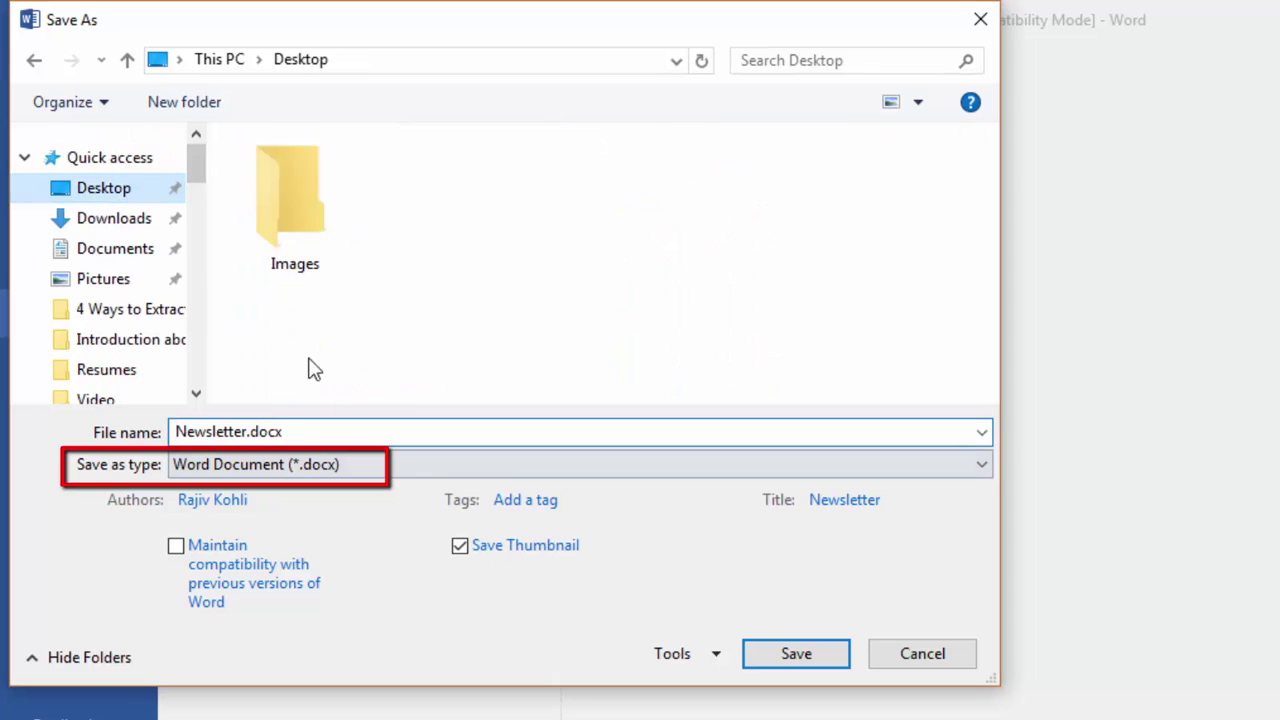
Save the newsletter as My Images in Word Document (*.docx) format, accept the file format upgrade, and close the document
left_click(360, 434)
type("Images")
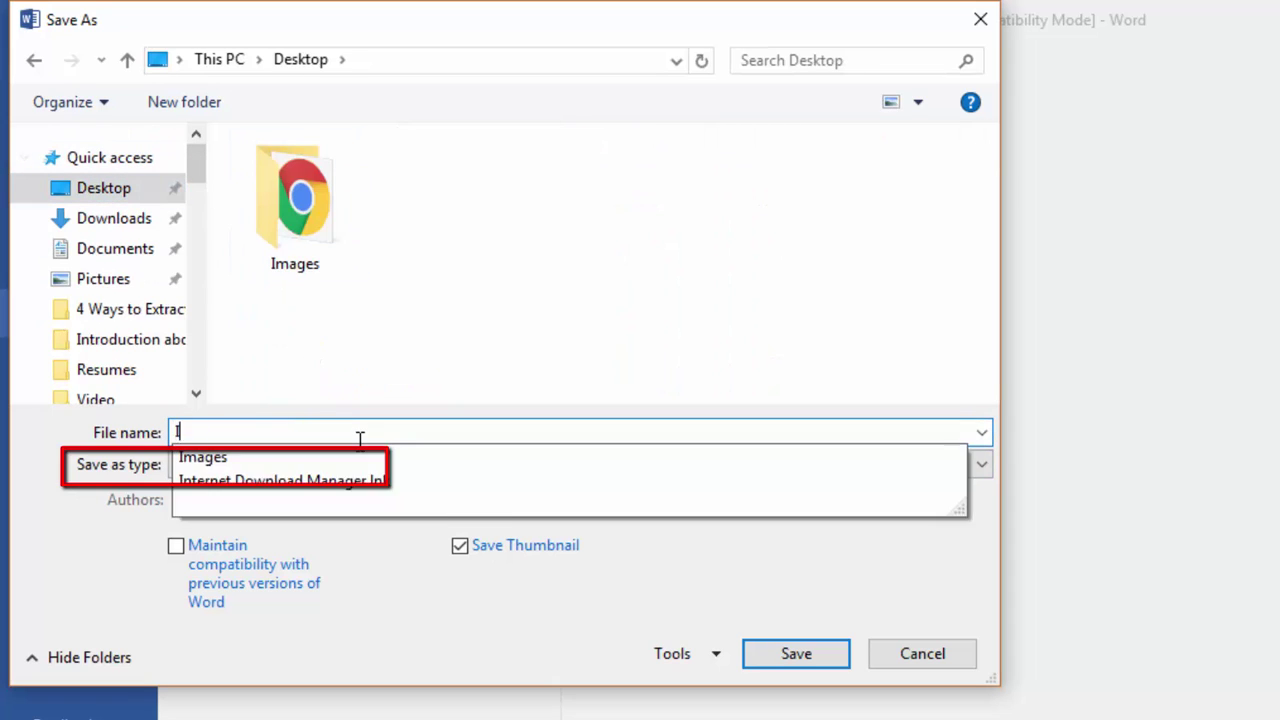
key("Home")
type("My")
left_click(775, 660)
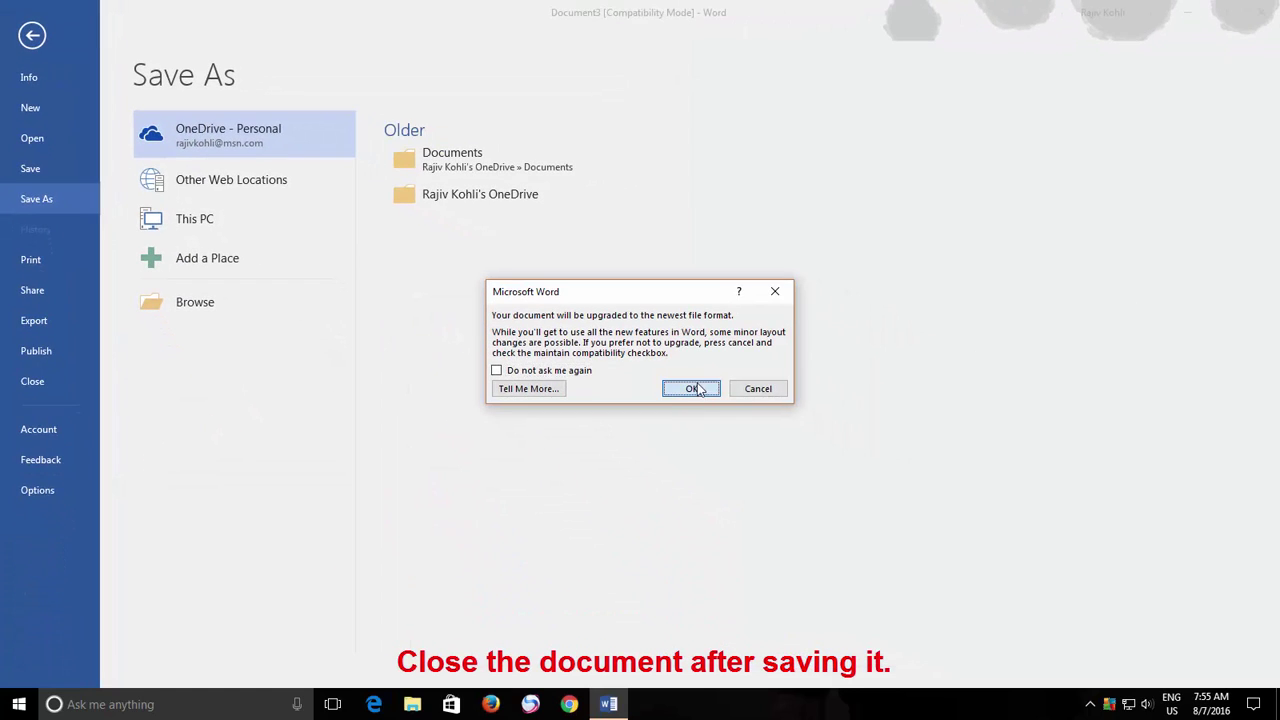
left_click(692, 389)
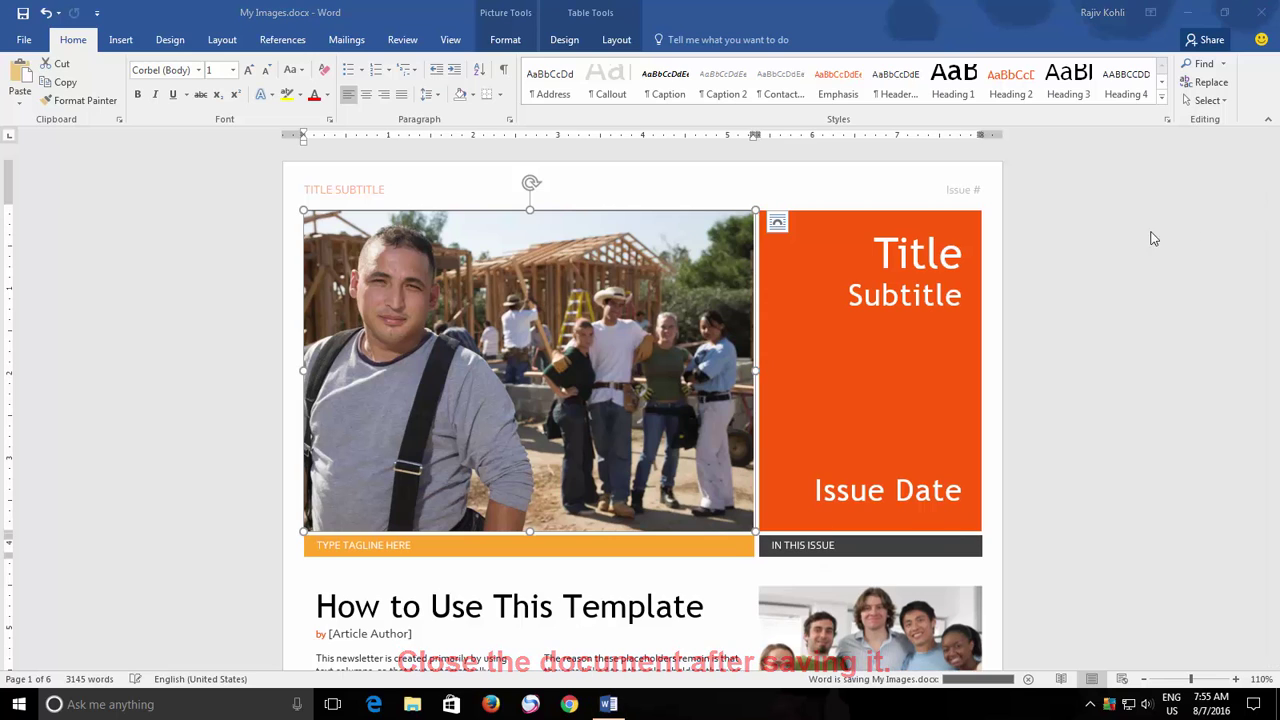
left_click(1266, 12)
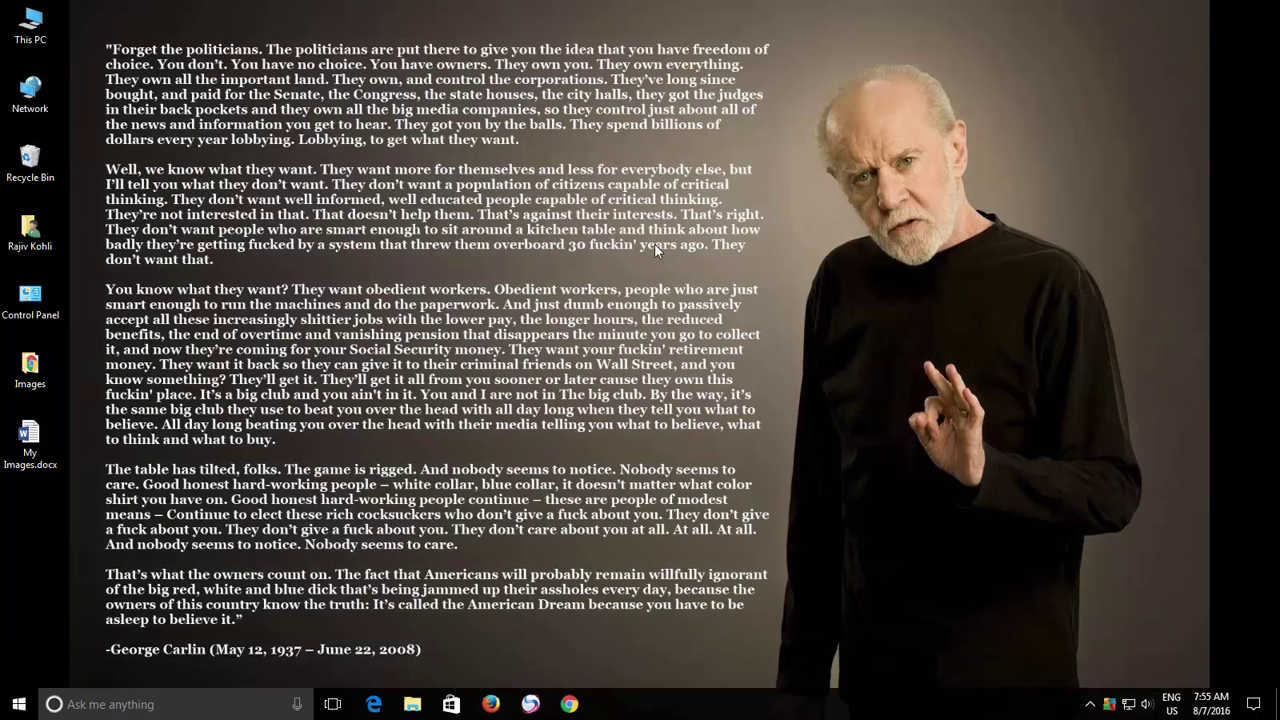
In This PC, turn the display of file name extensions off and on again, and minimize the window
double_click(30, 30)
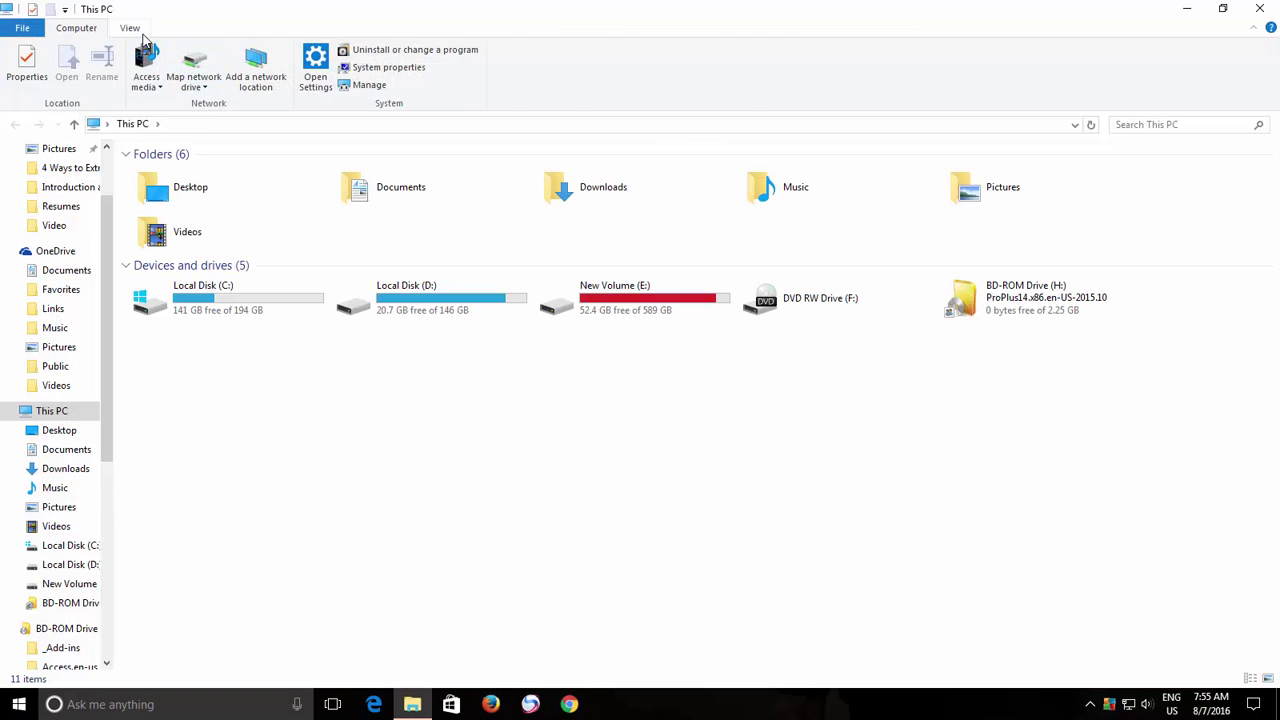
left_click(131, 28)
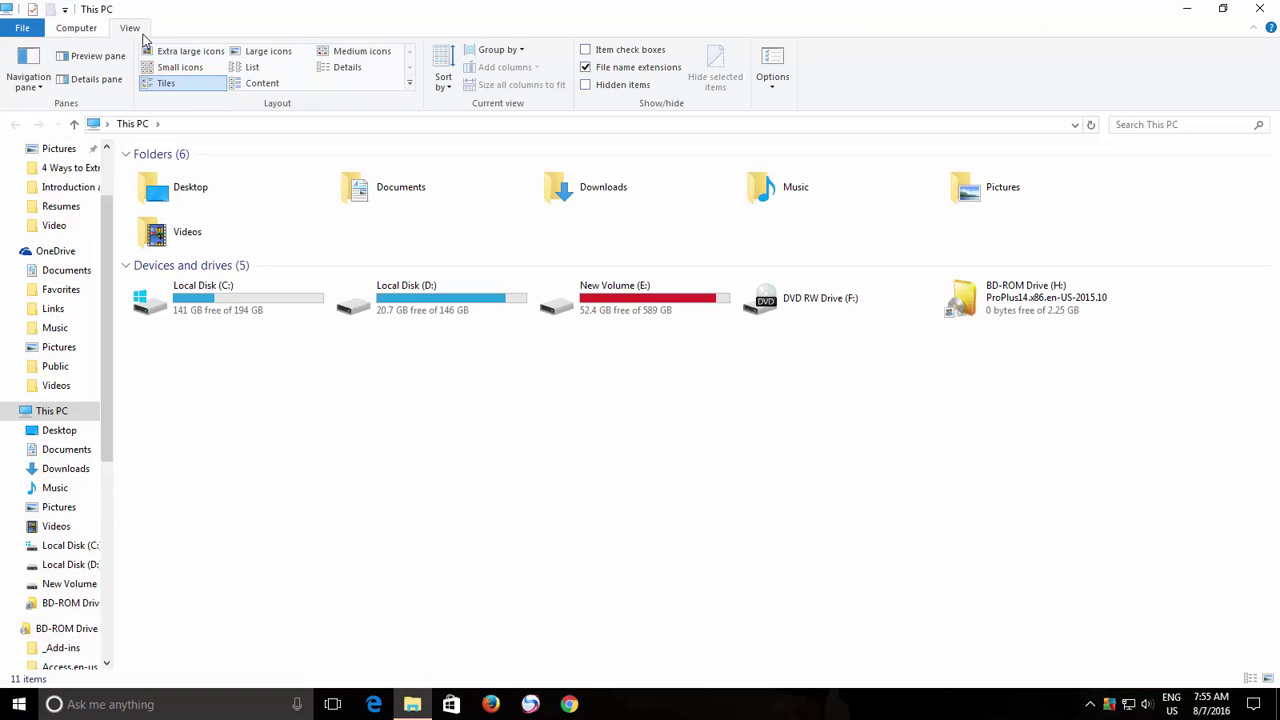
left_click(620, 70)
left_click(621, 72)
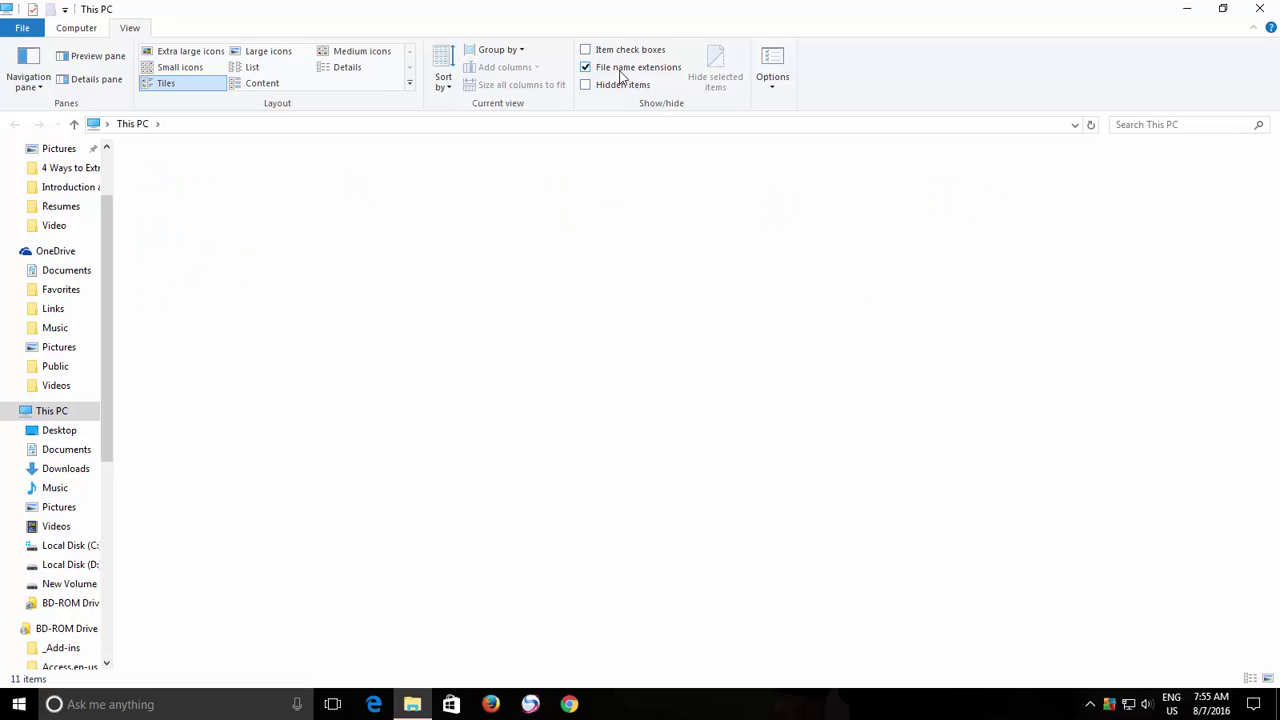
left_click(1187, 8)
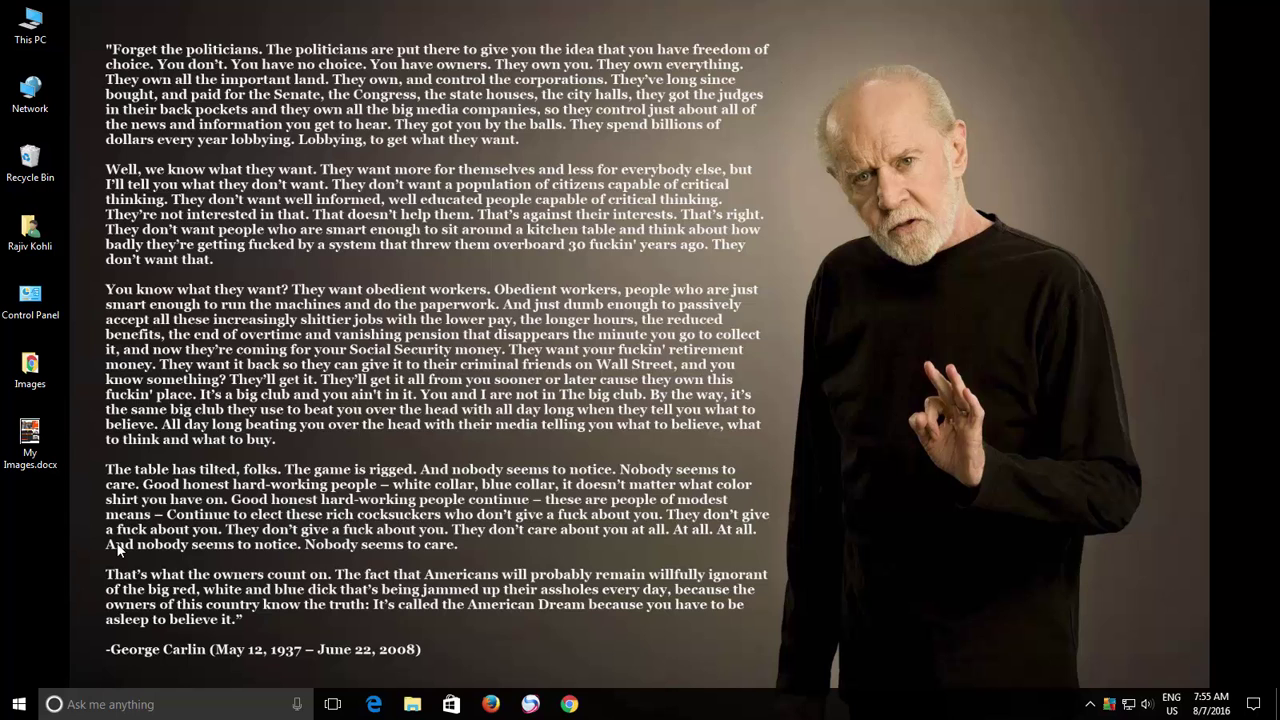
In Control Panel's File Explorer Options, turn Hide extensions for known file types on and off again, accept, and close the window
right_click(18, 700)
left_click(57, 540)
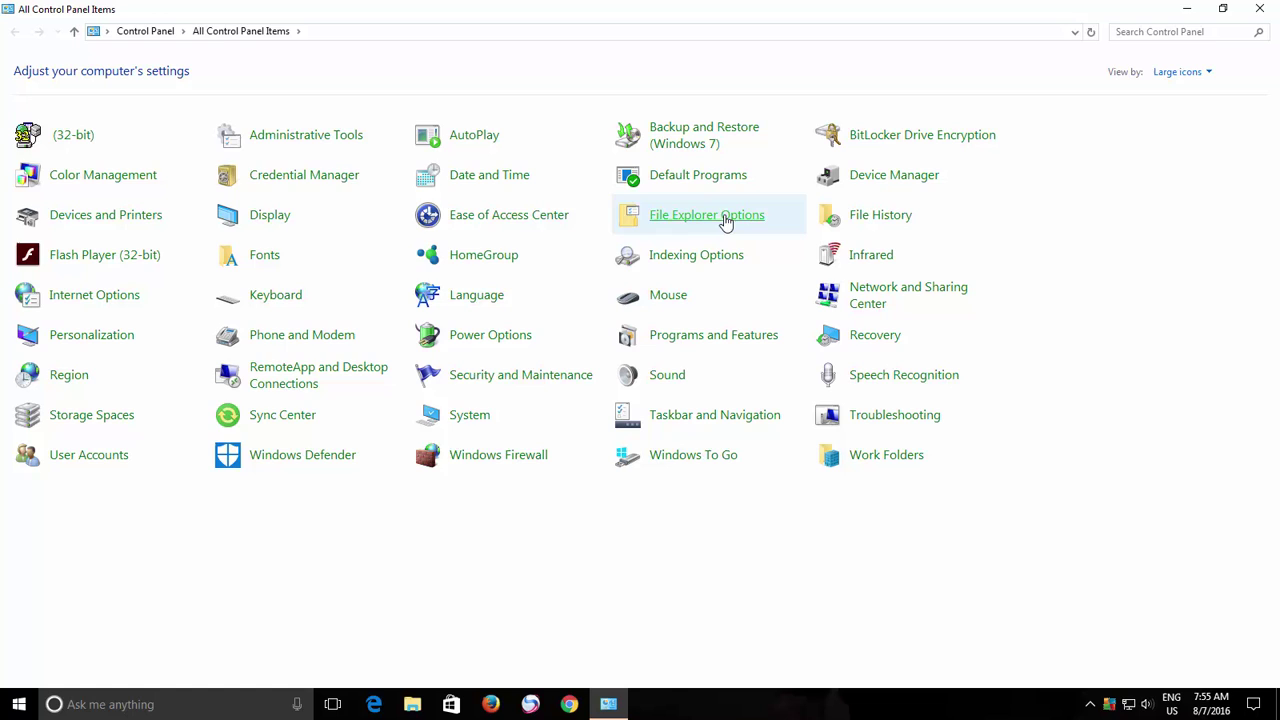
left_click(726, 219)
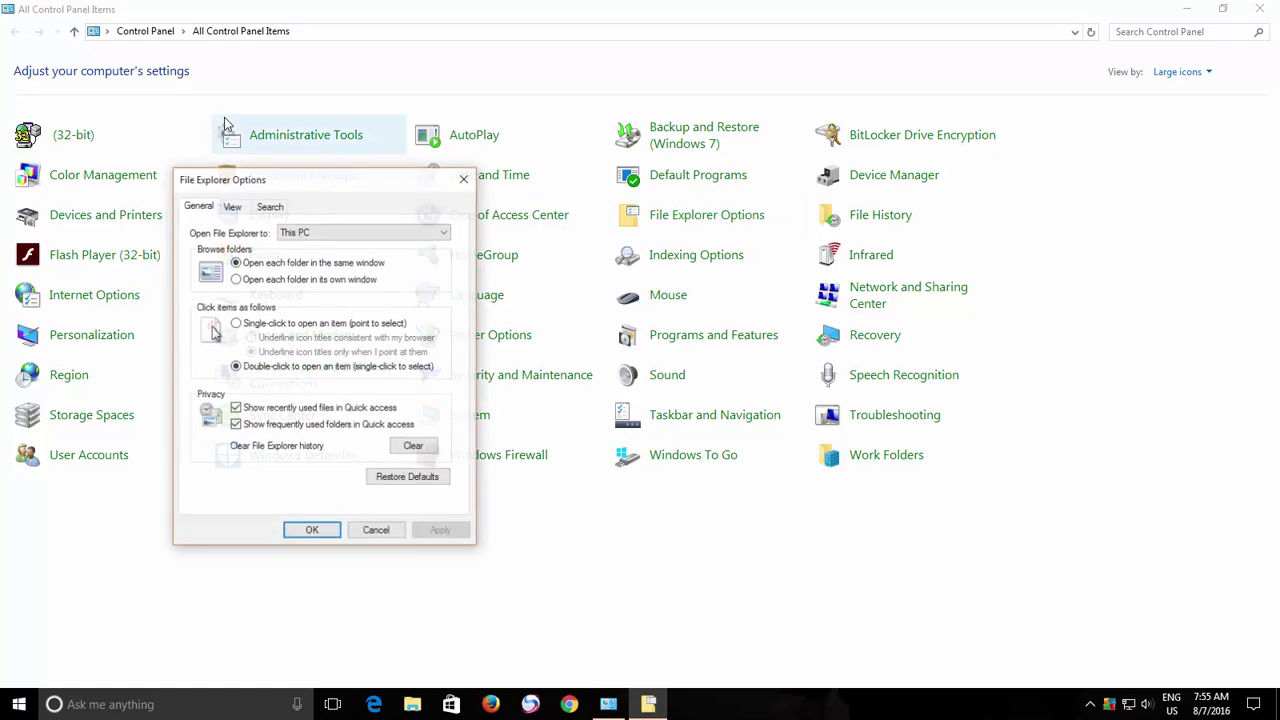
left_click(232, 206)
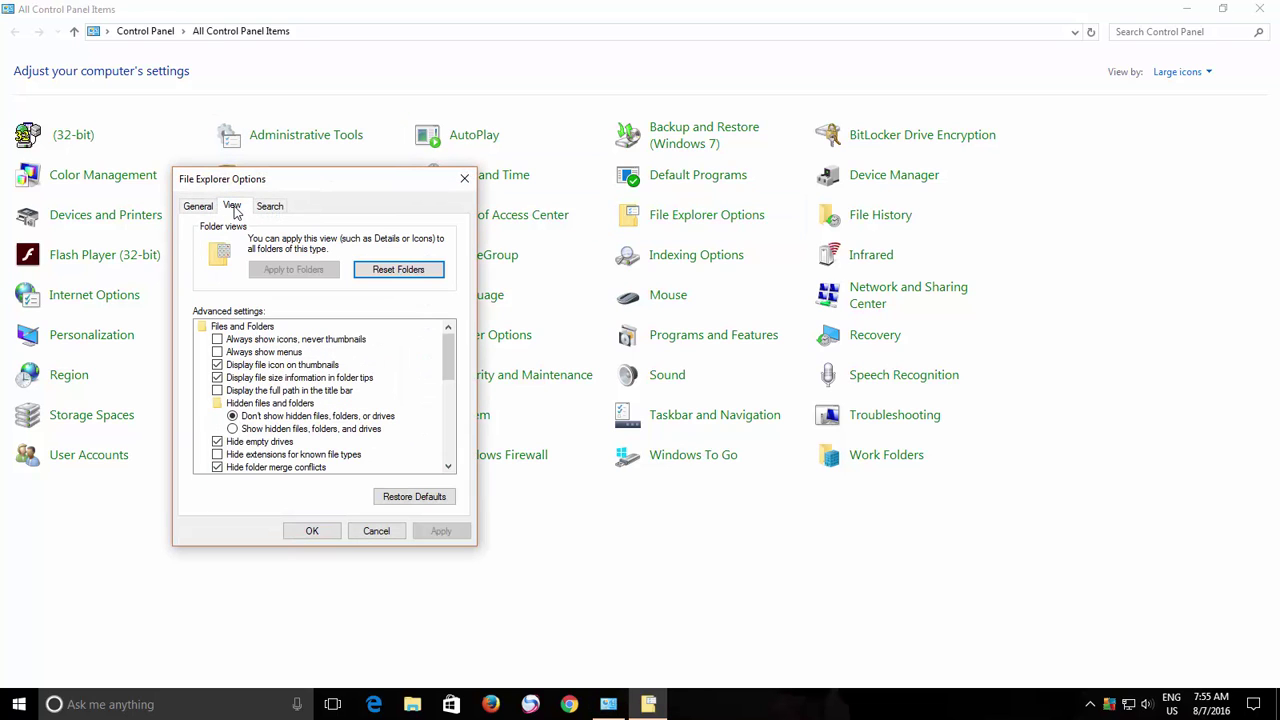
left_click(217, 455)
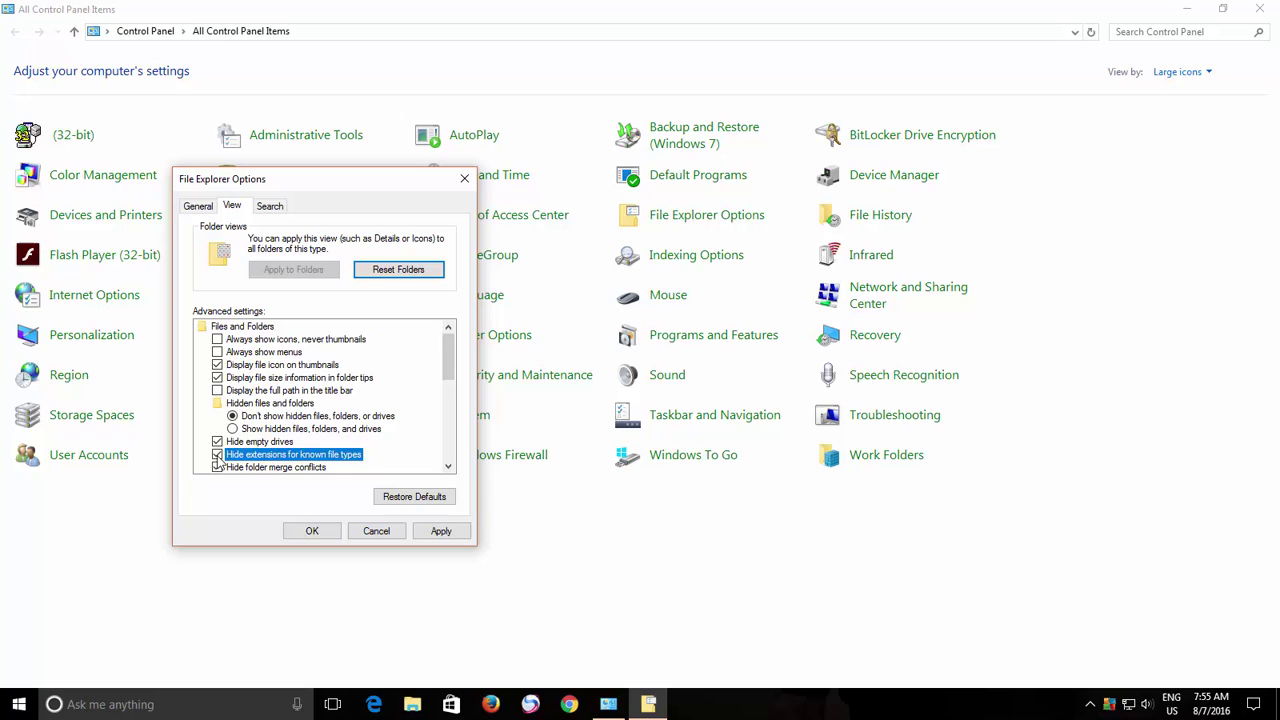
left_click(311, 531)
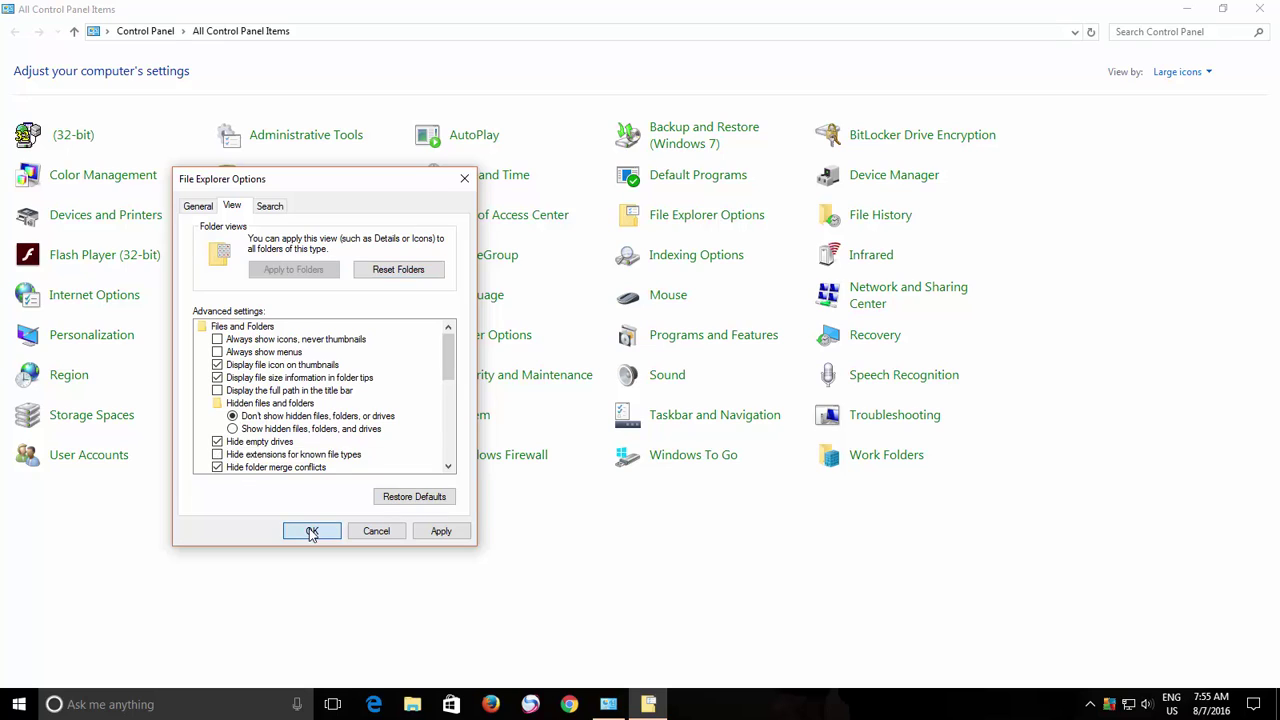
left_click(1259, 8)
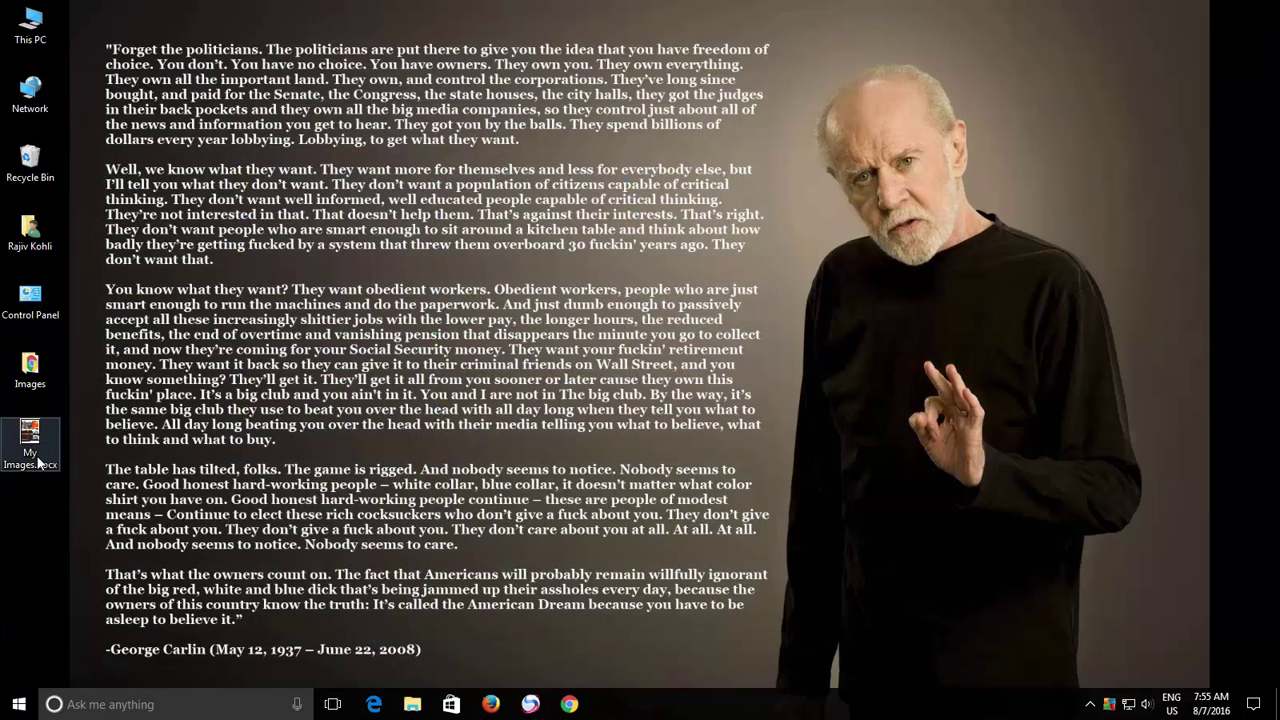
Rename the desktop file My Images.docx to My Images.rar and accept the extension change
right_click(38, 462)
left_click(80, 423)
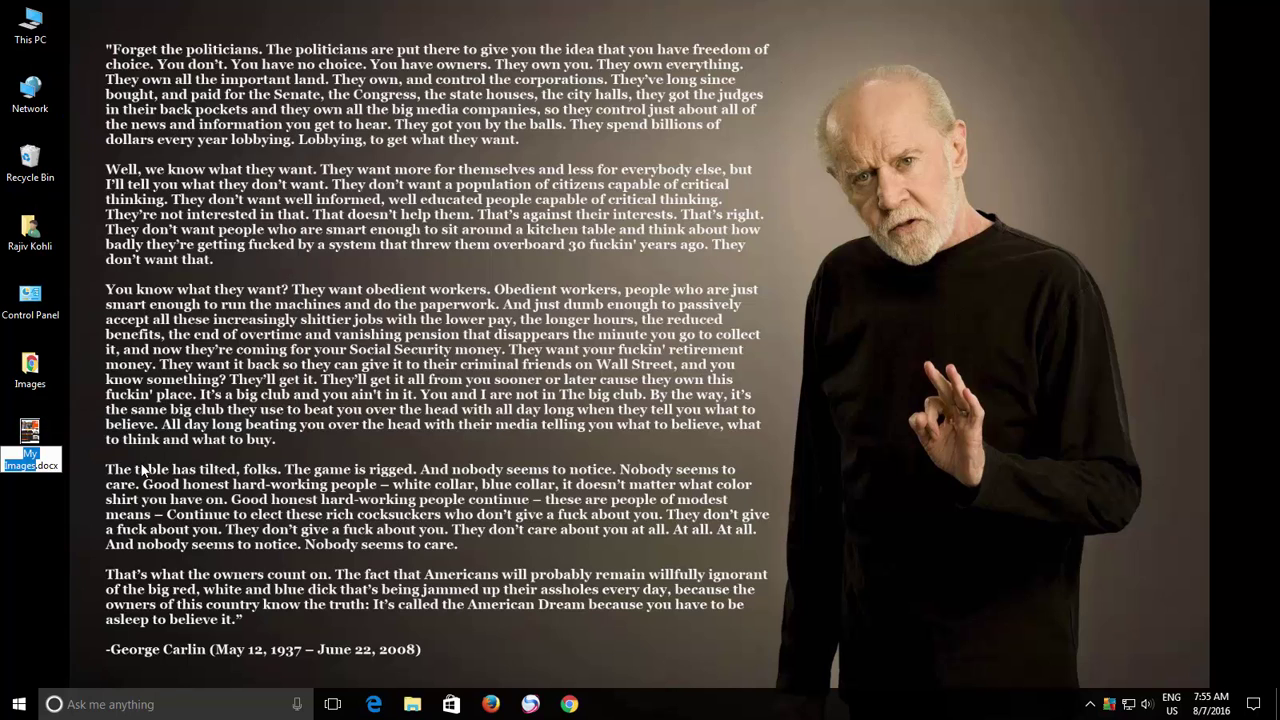
key("End")
key("BackSpace")
key("BackSpace")
key("BackSpace")
key("BackSpace")
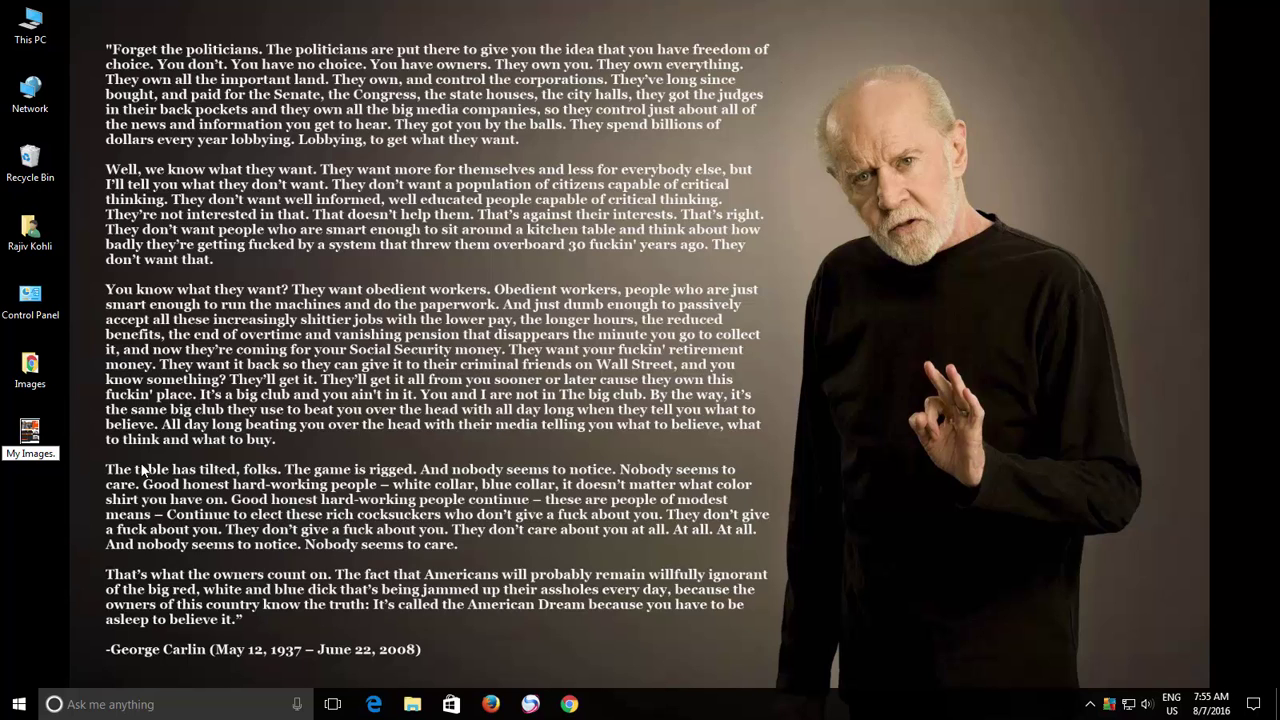
type("rar")
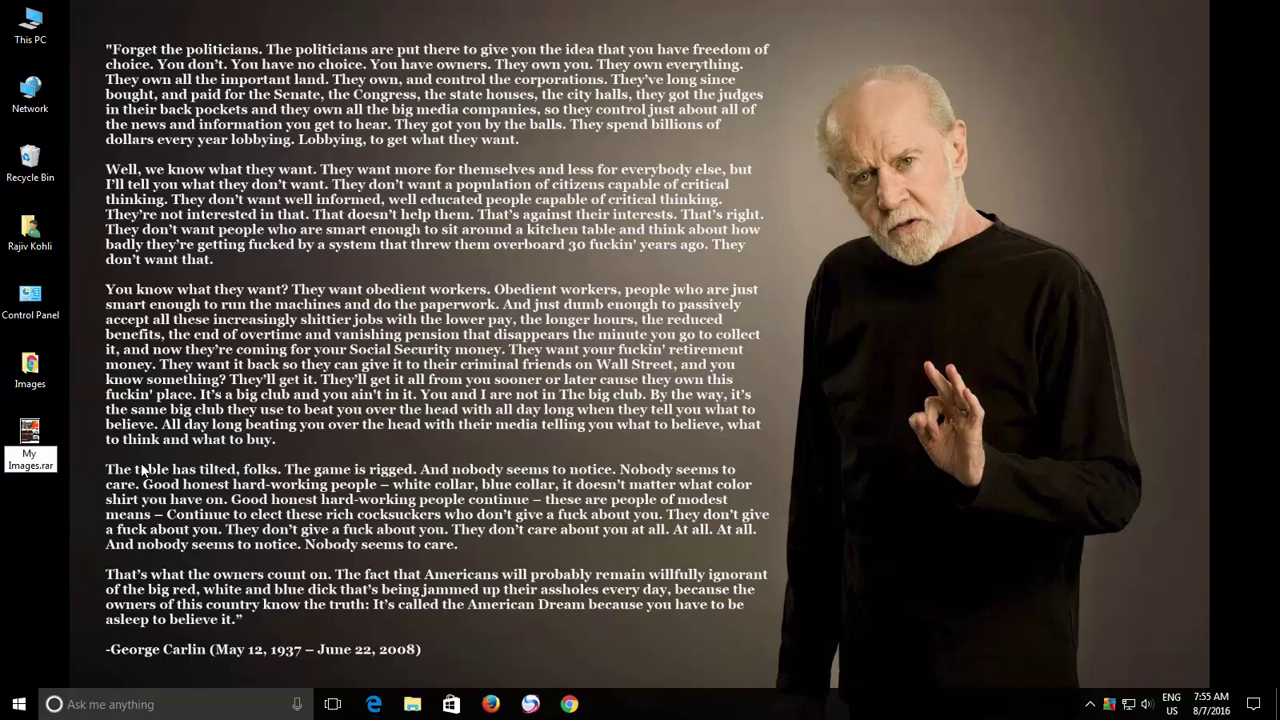
key("Return")
key("Return")
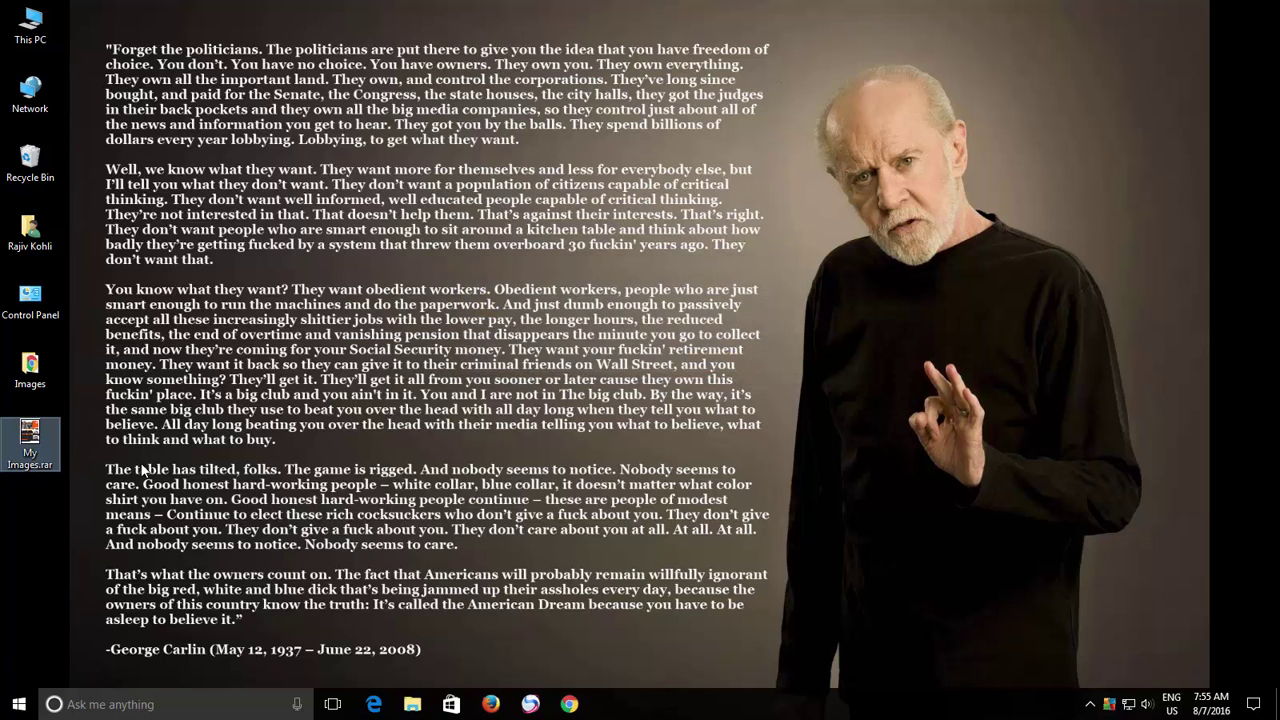
Extract the My Images.rar archive into its own My Images folder on the desktop
right_click(32, 438)
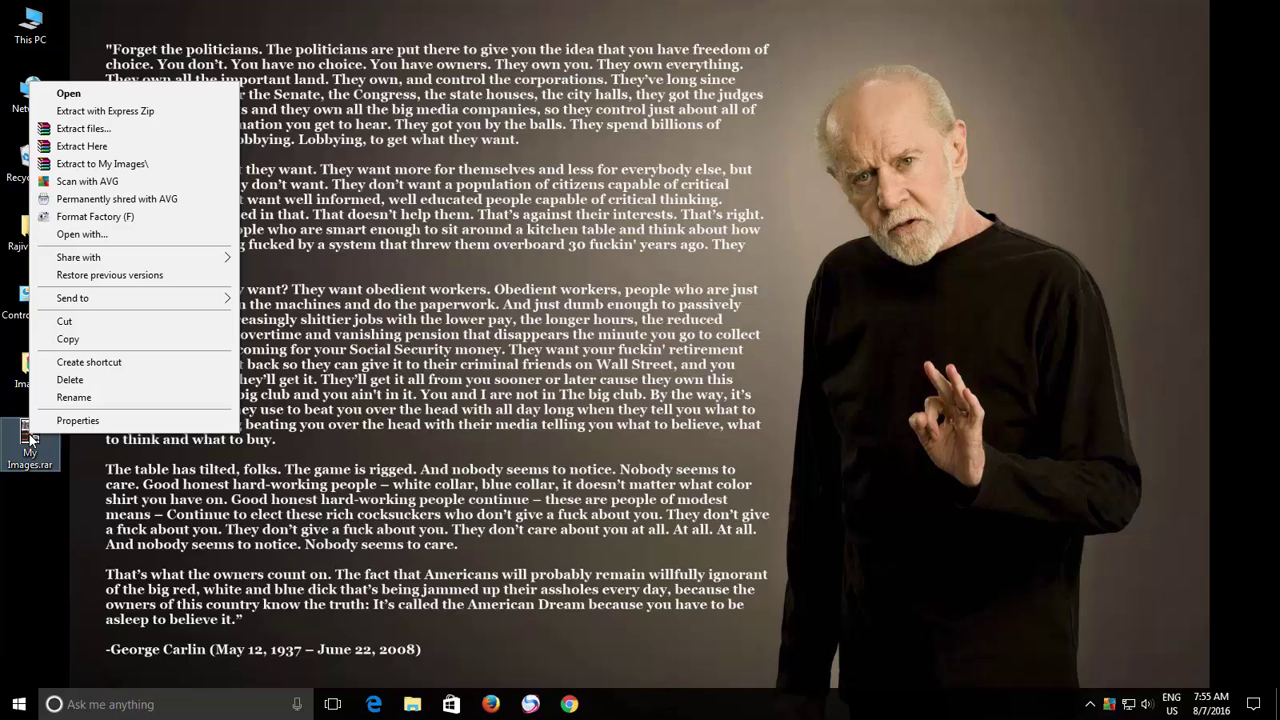
left_click(144, 166)
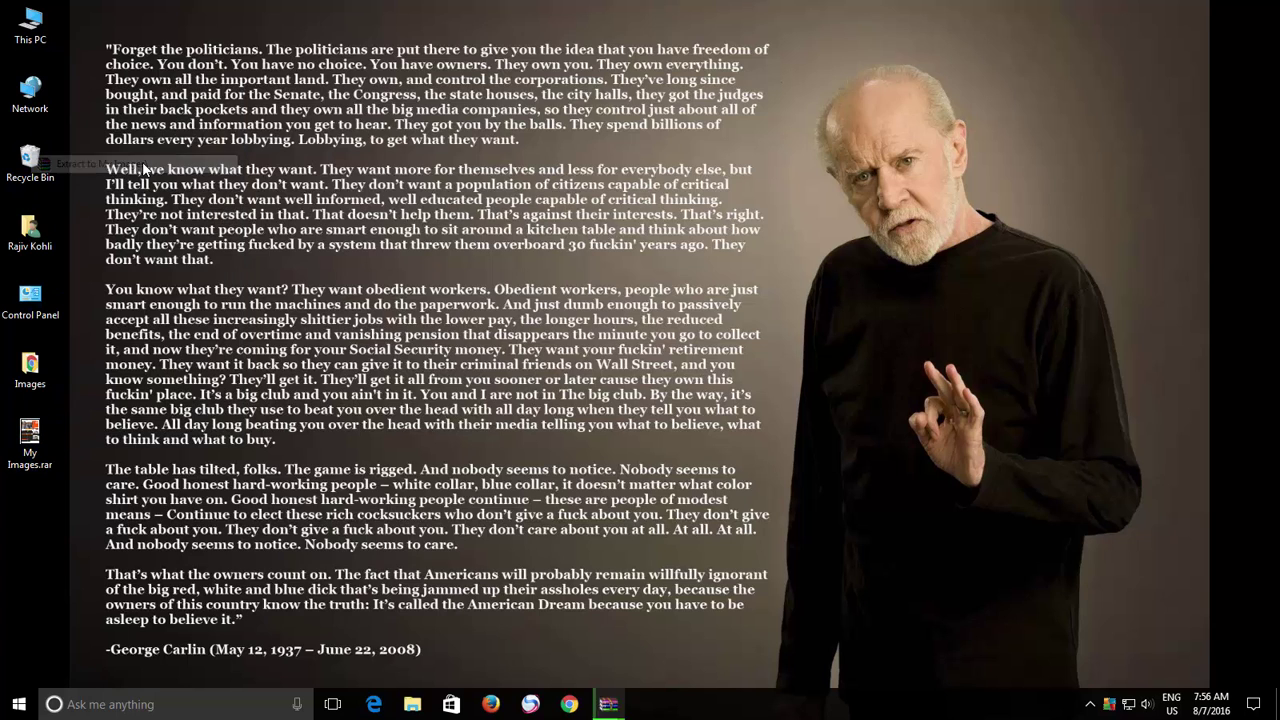
left_click(535, 424)
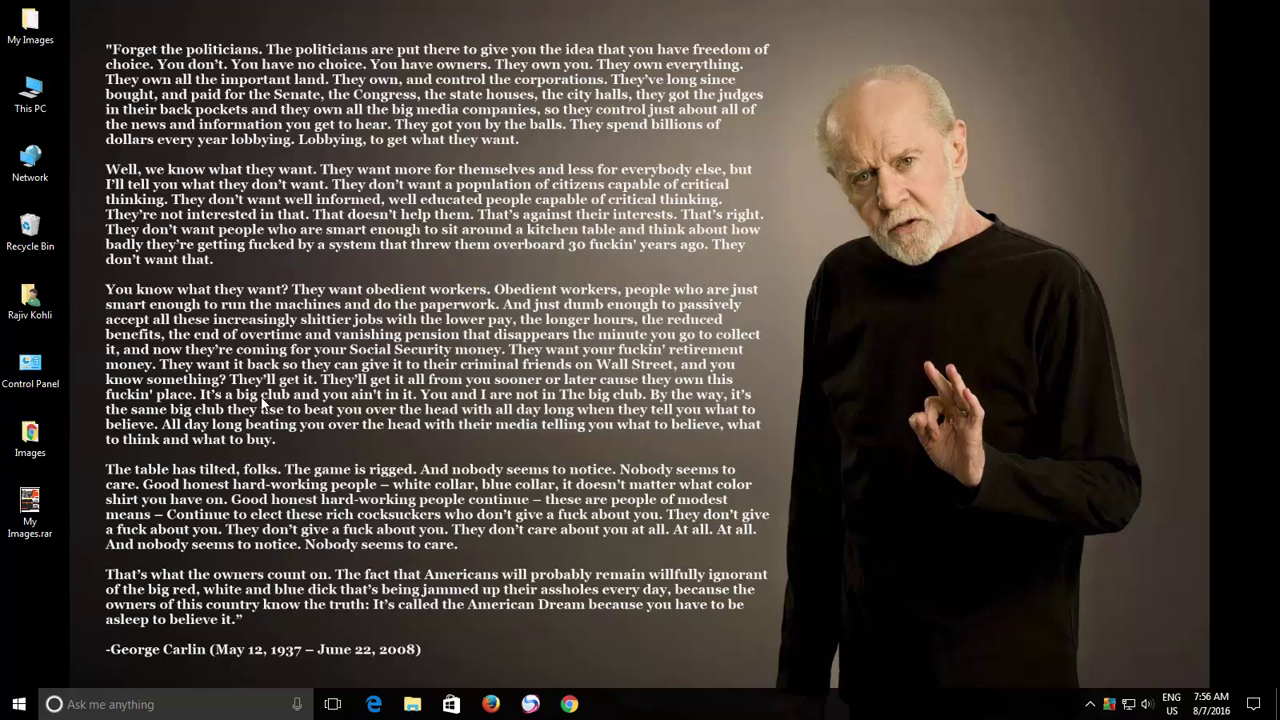
Open the extracted My Images folder and go to the media subfolder inside word to examine its pictures
key("Return")
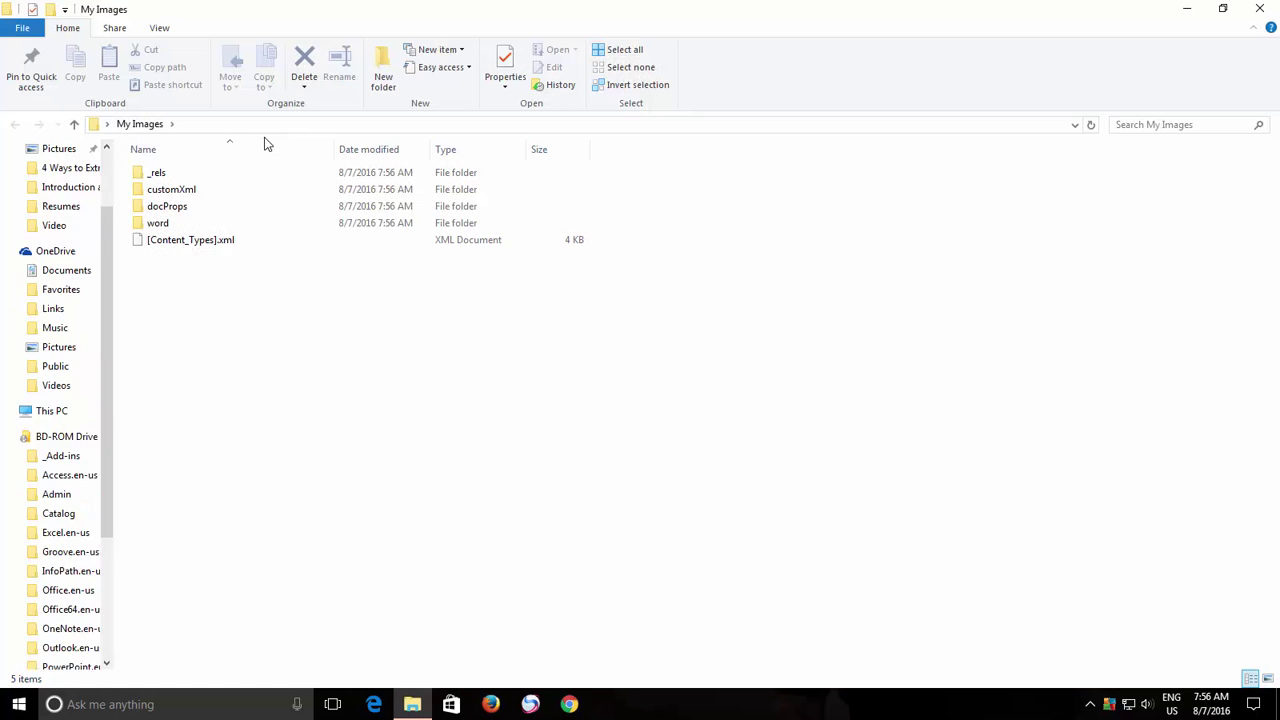
double_click(185, 222)
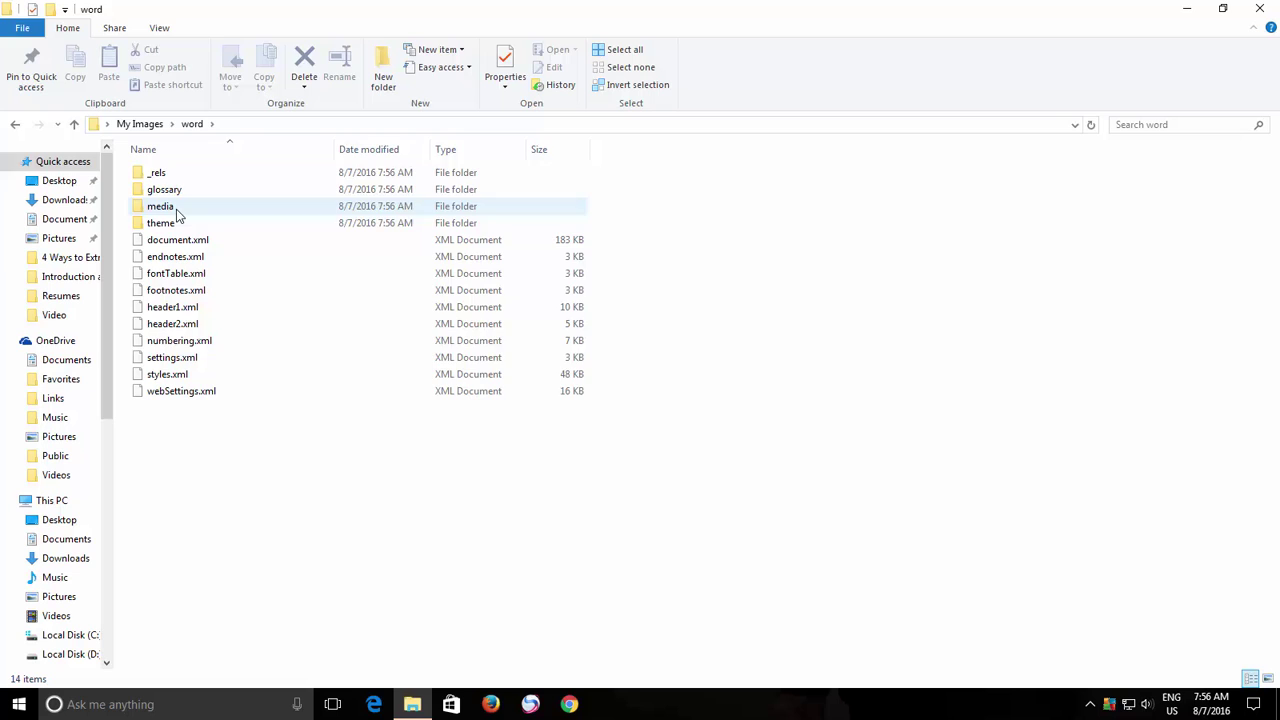
left_click(176, 212)
double_click(178, 212)
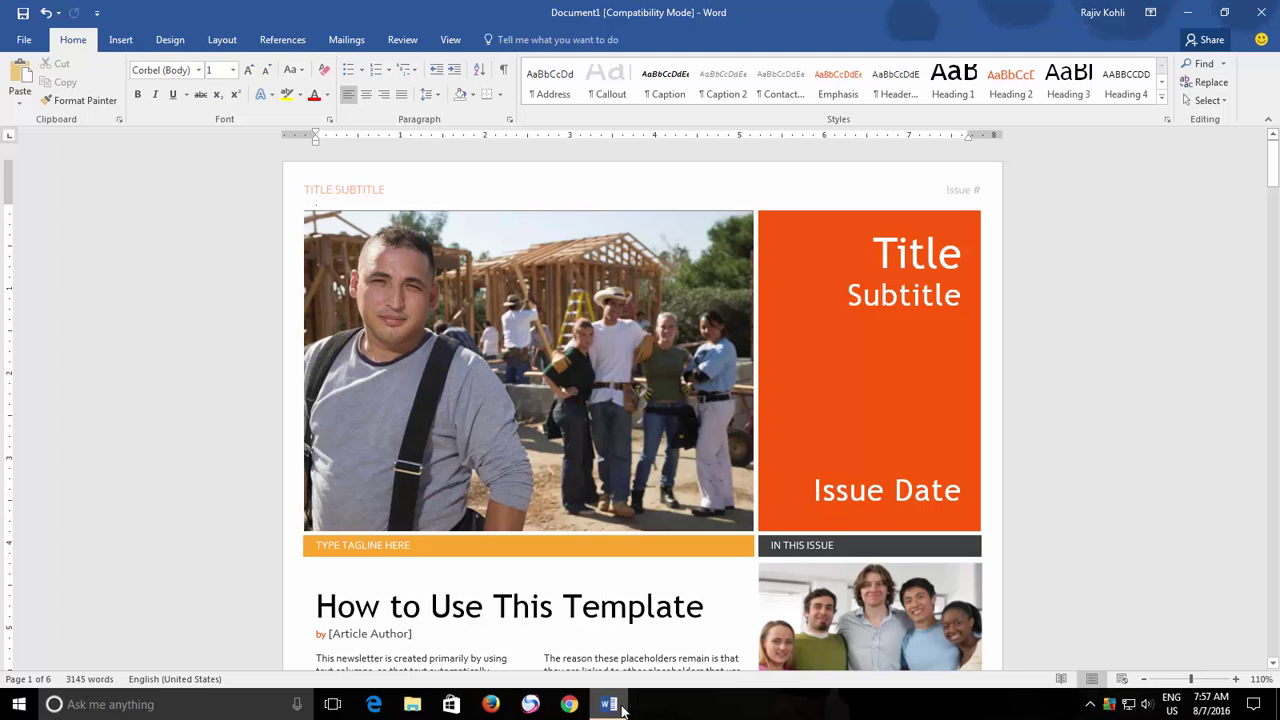
In the Document1 newsletter in Word, save the construction-site picture to the Desktop as Pic 1 in JPEG format and view the saved file
right_click(498, 362)
left_click(484, 361)
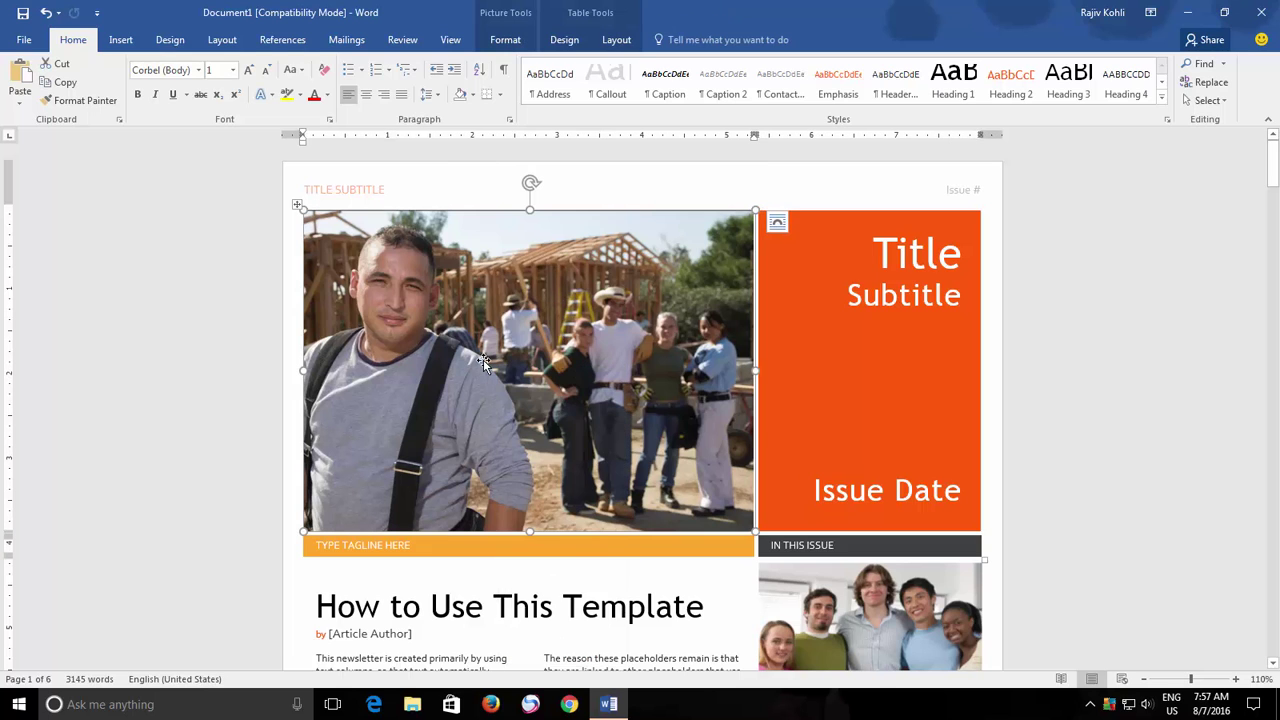
right_click(484, 361)
left_click(524, 472)
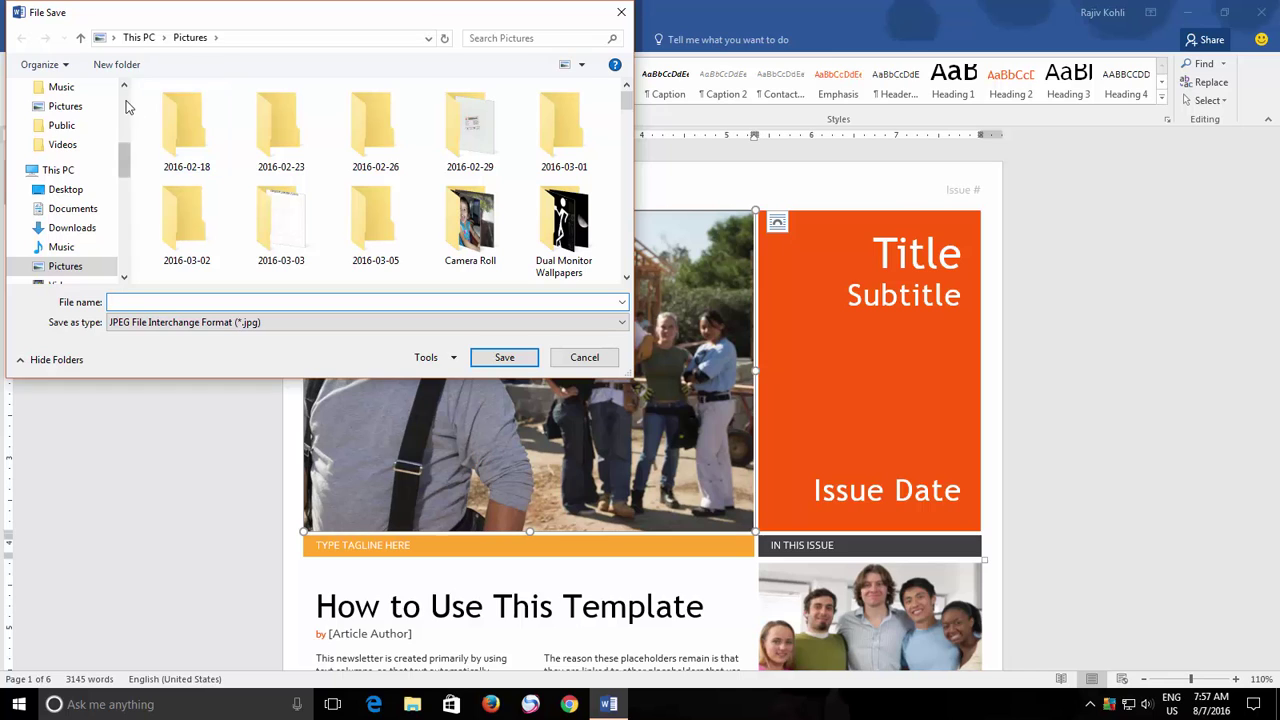
left_click(80, 121)
left_click(184, 301)
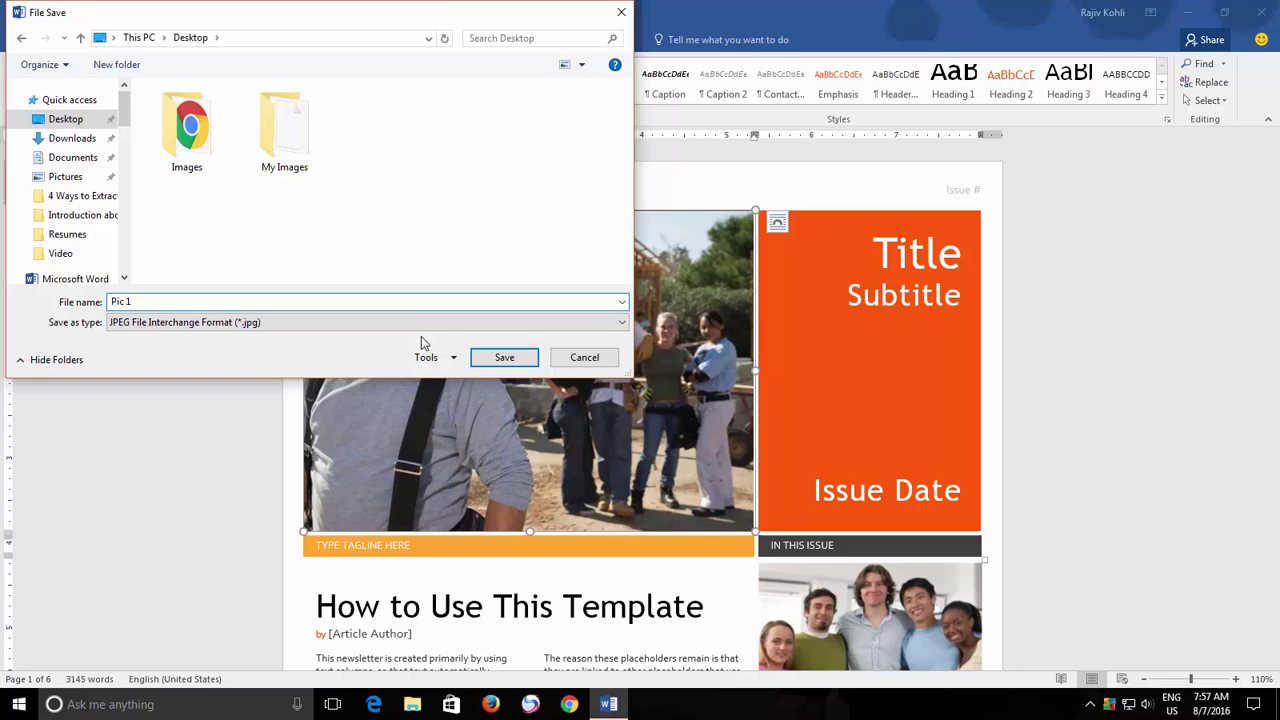
left_click(489, 367)
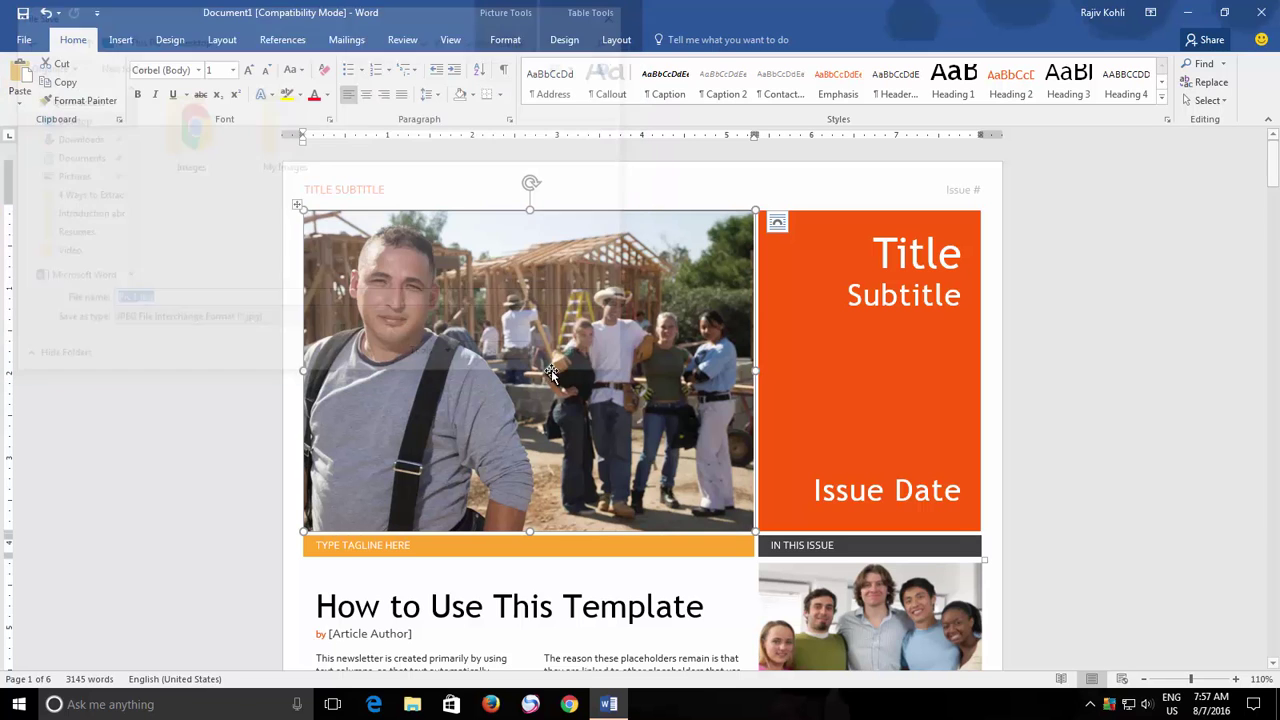
left_click(1190, 13)
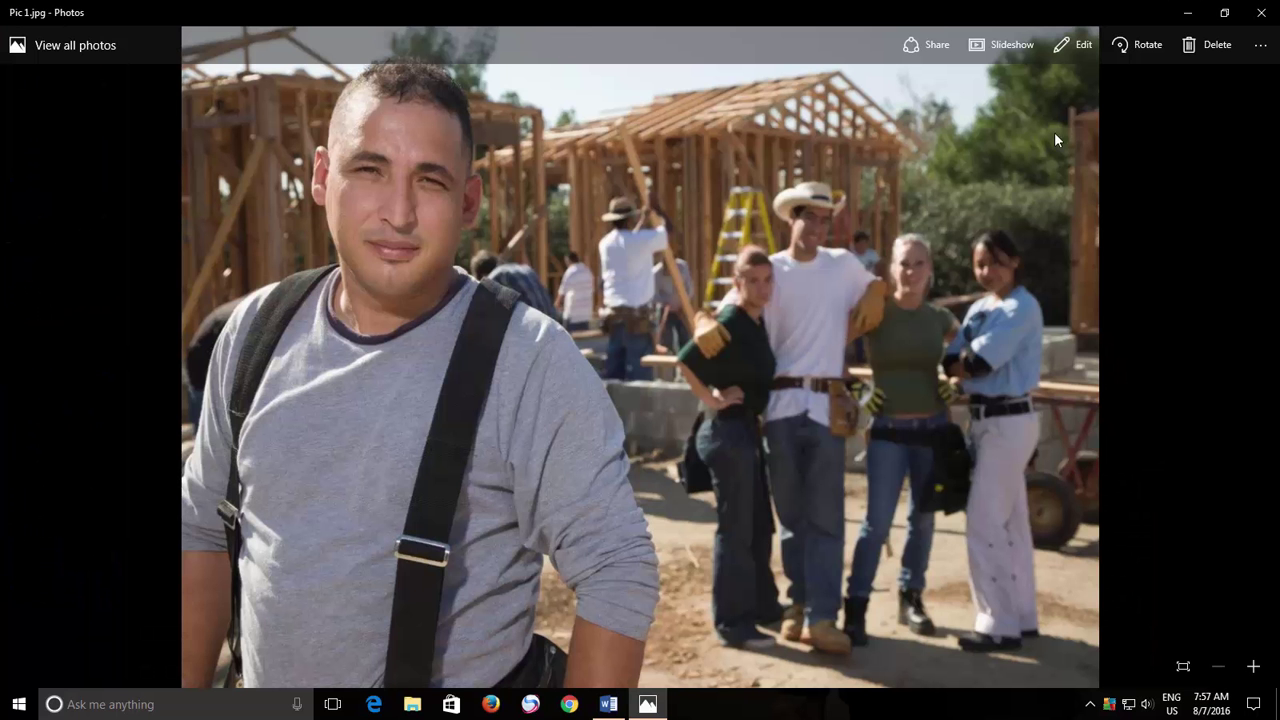
left_click(1262, 12)
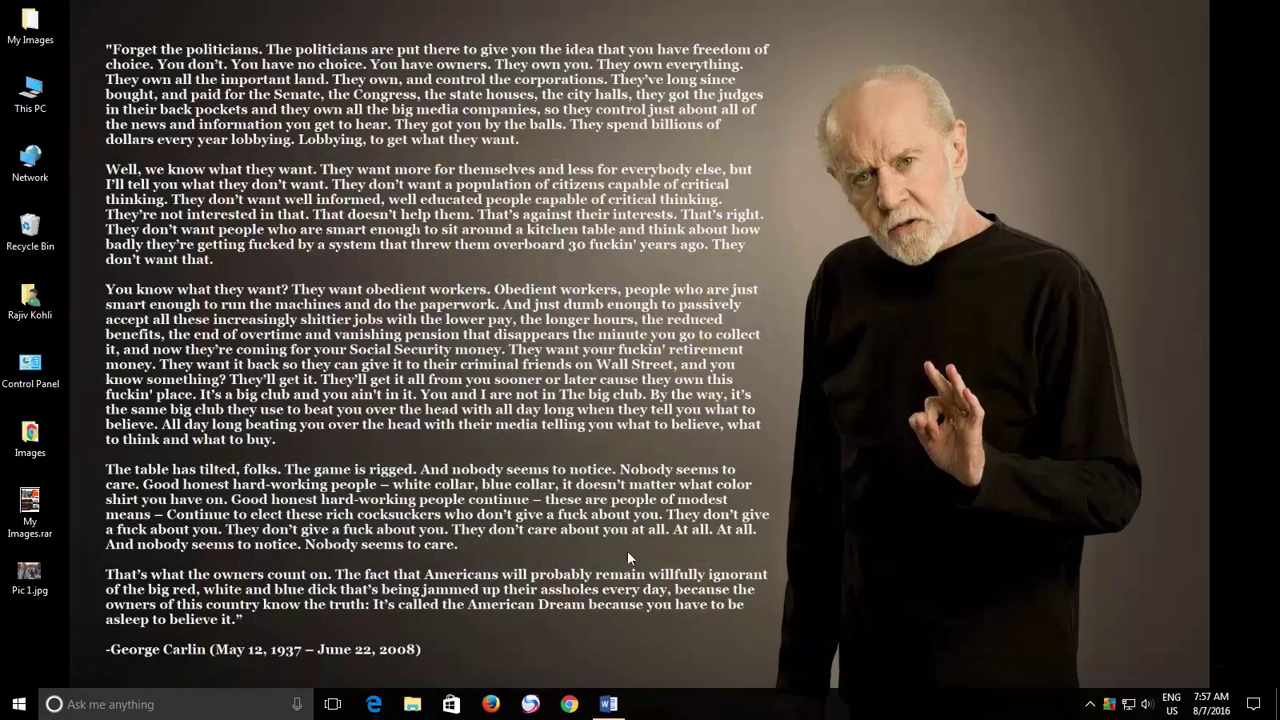
Copy the group photo under In This Issue from the Word newsletter and paste it into Paint, launched with mspaint
left_click(609, 704)
scroll(680, 540, "down", 3)
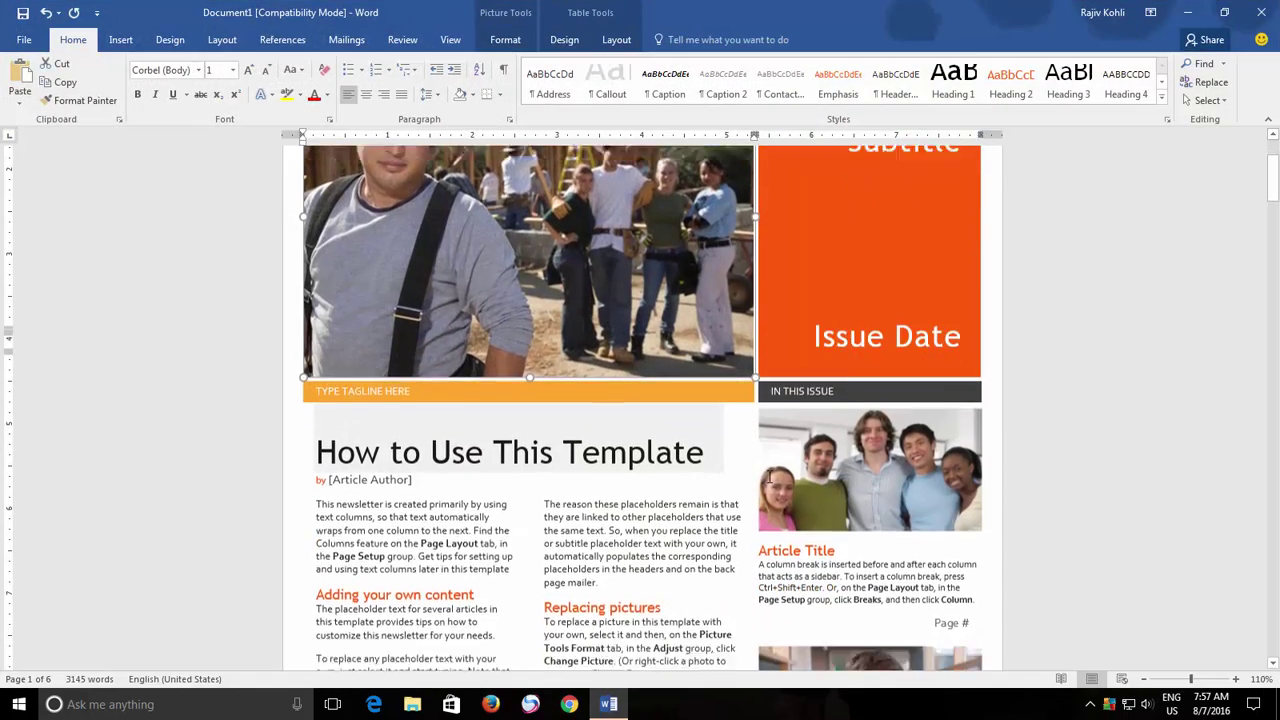
scroll(770, 478, "down", 1)
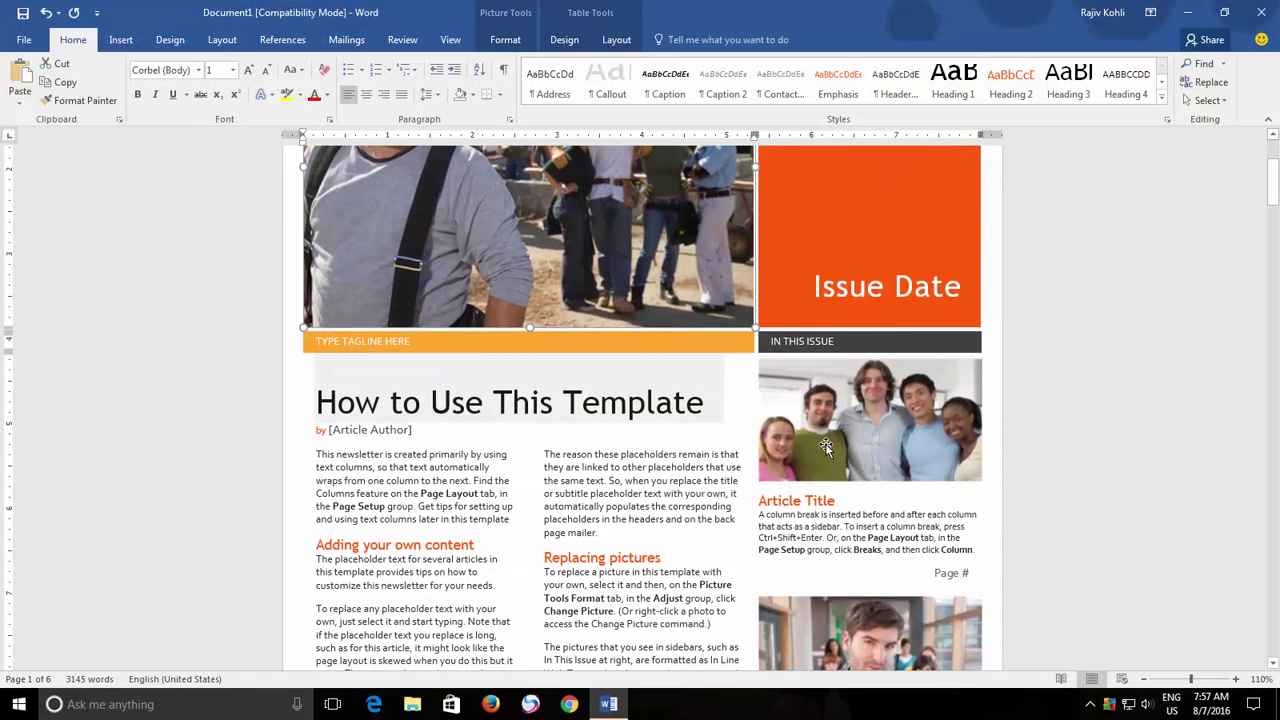
left_click(870, 415)
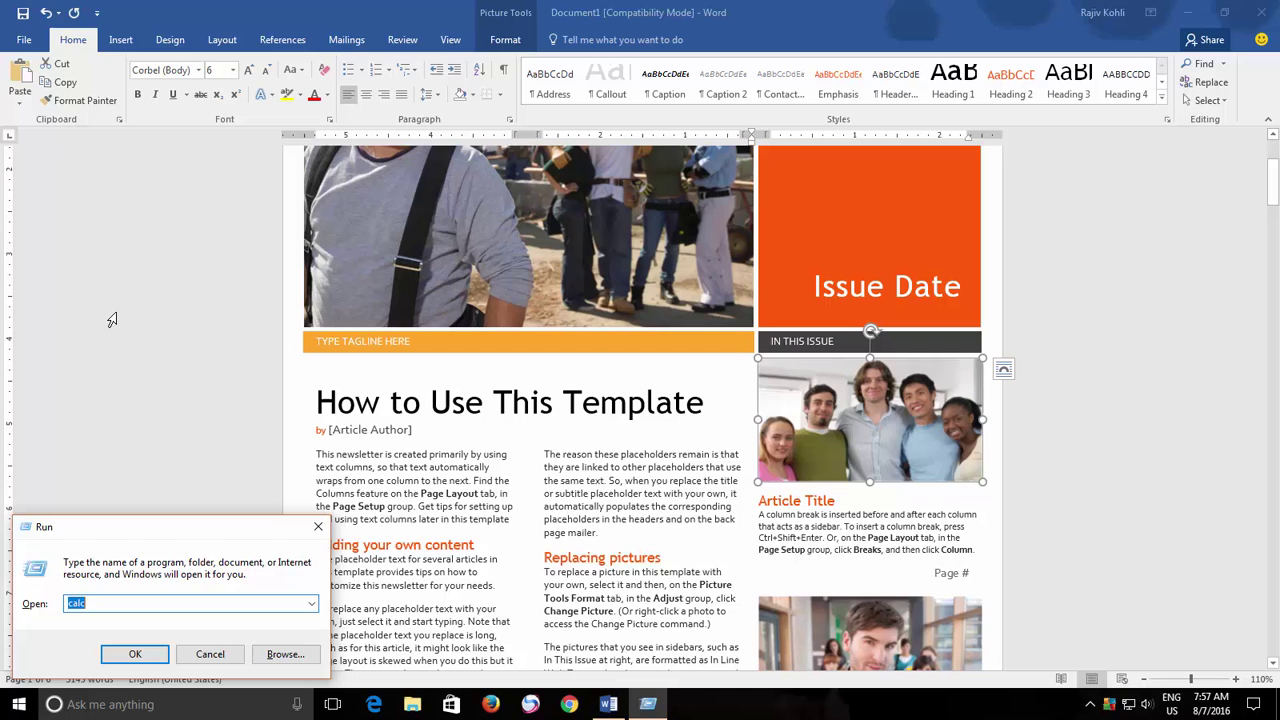
type("mspaint")
key("Return")
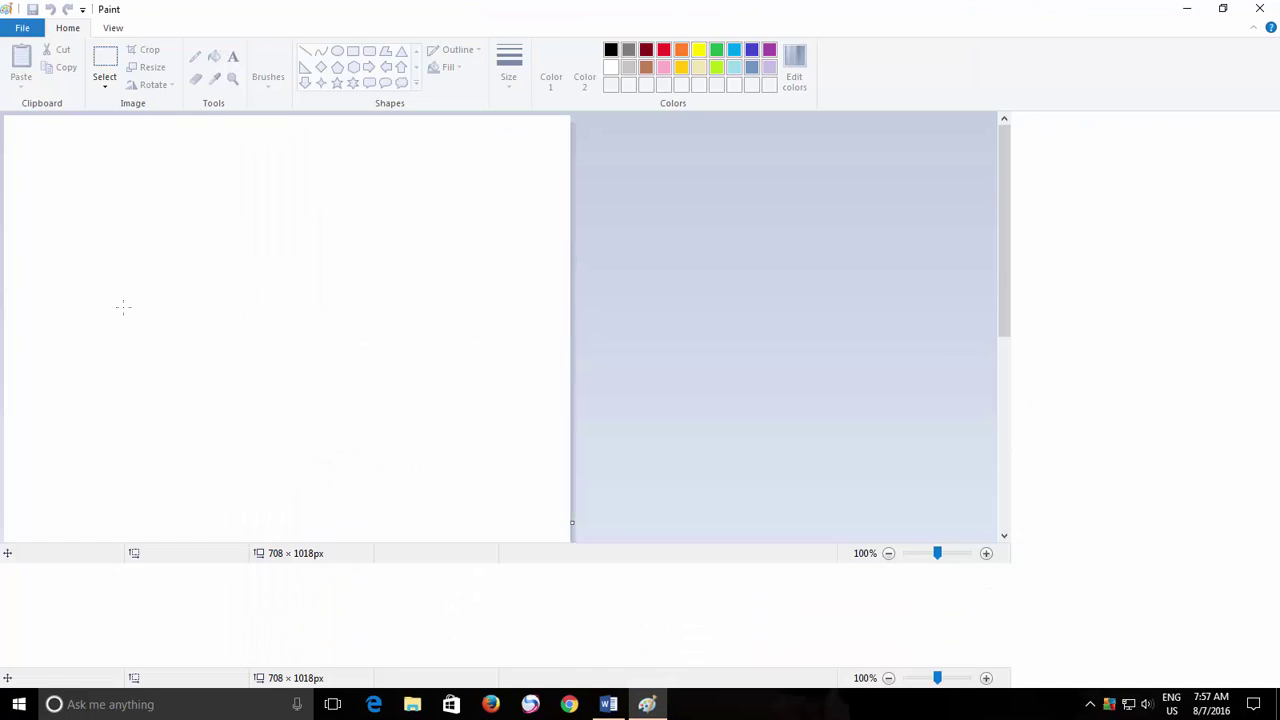
key("ctrl+v")
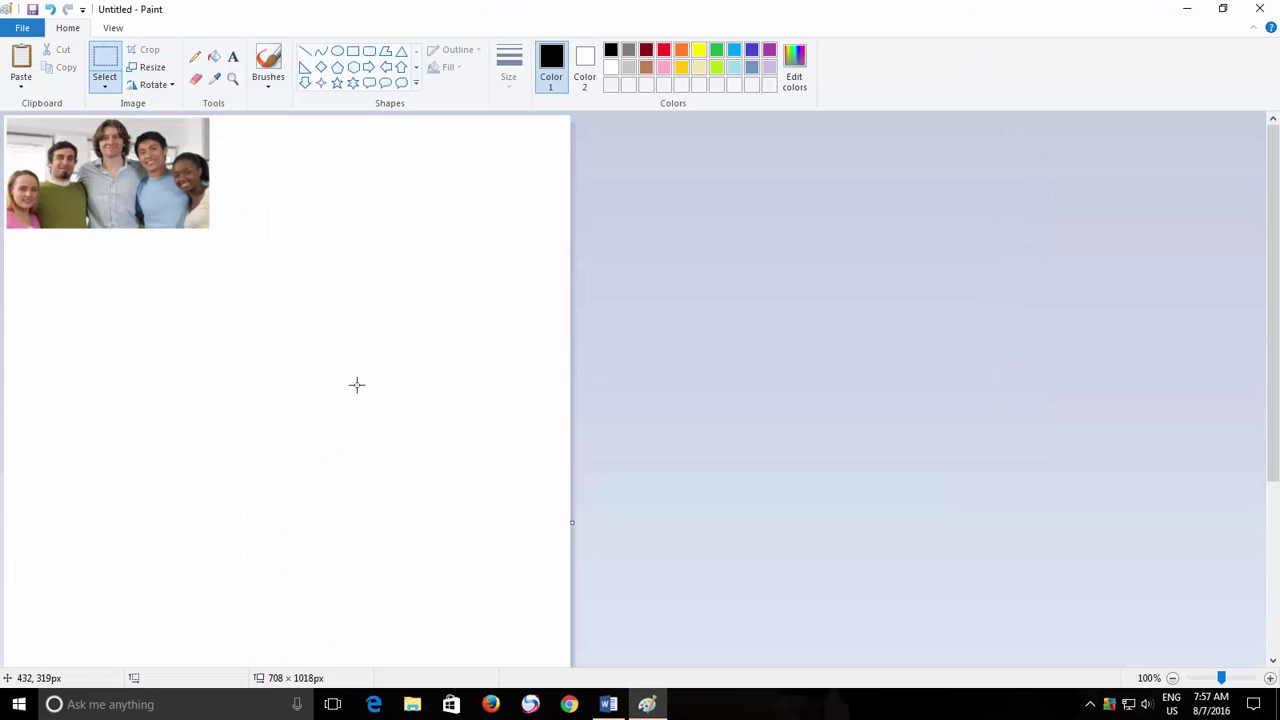
Shrink the canvas around the pasted group photo to about 280 × 163 px
scroll(357, 384, "down", 5)
left_click_drag(572, 662, 247, 140)
left_click_drag(256, 413, 230, 247)
Save the group photo to the Desktop as Pic 2 in PNG format
left_click(25, 28)
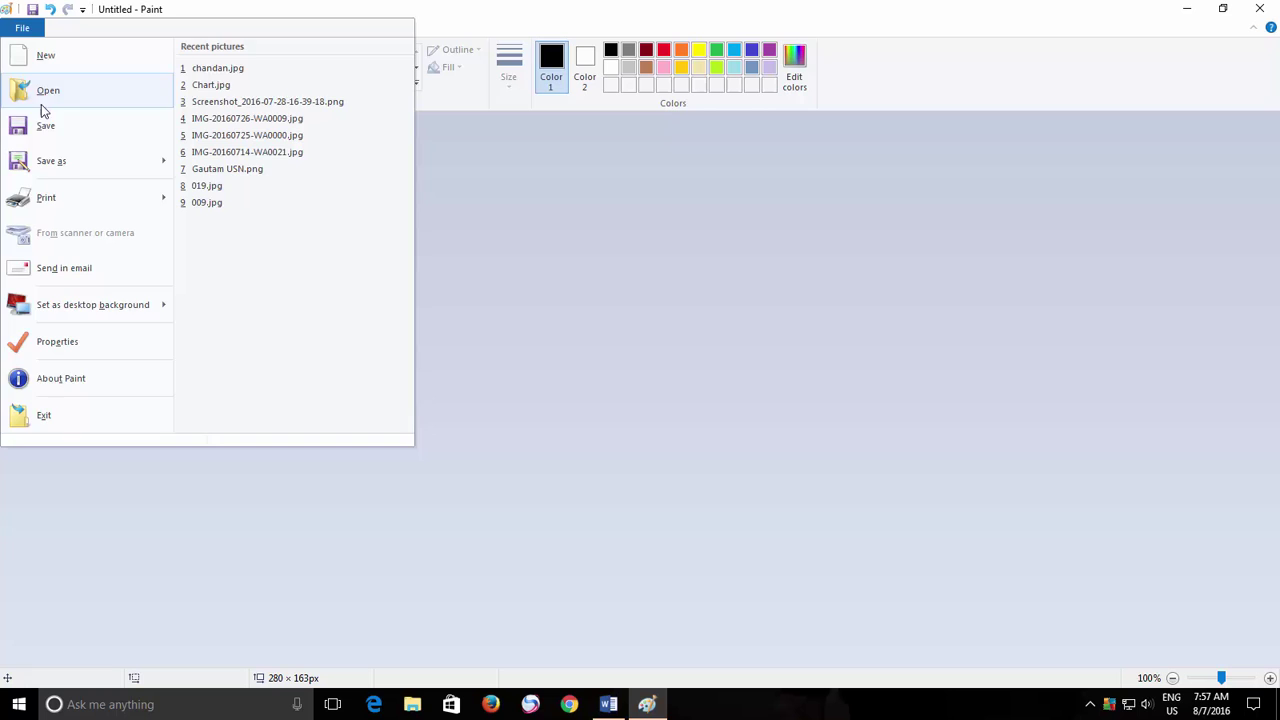
left_click(40, 125)
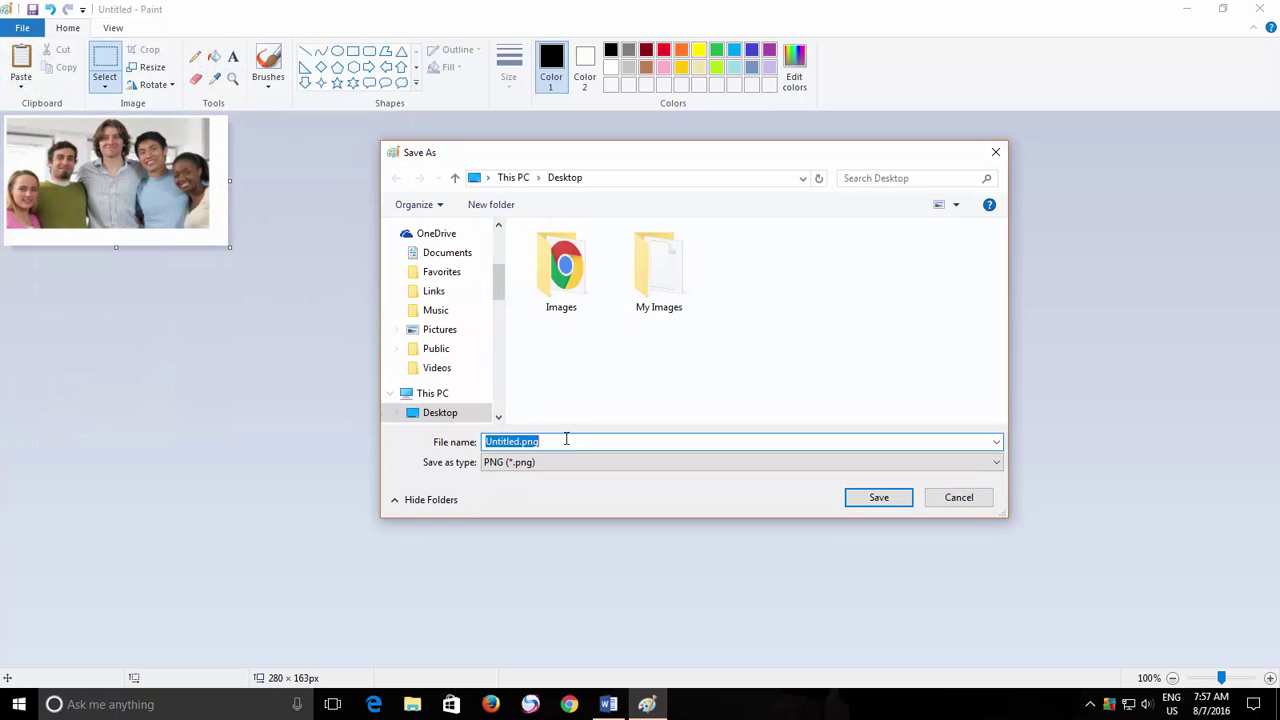
scroll(497, 255, "up", 3)
left_click(466, 259)
left_click(557, 443)
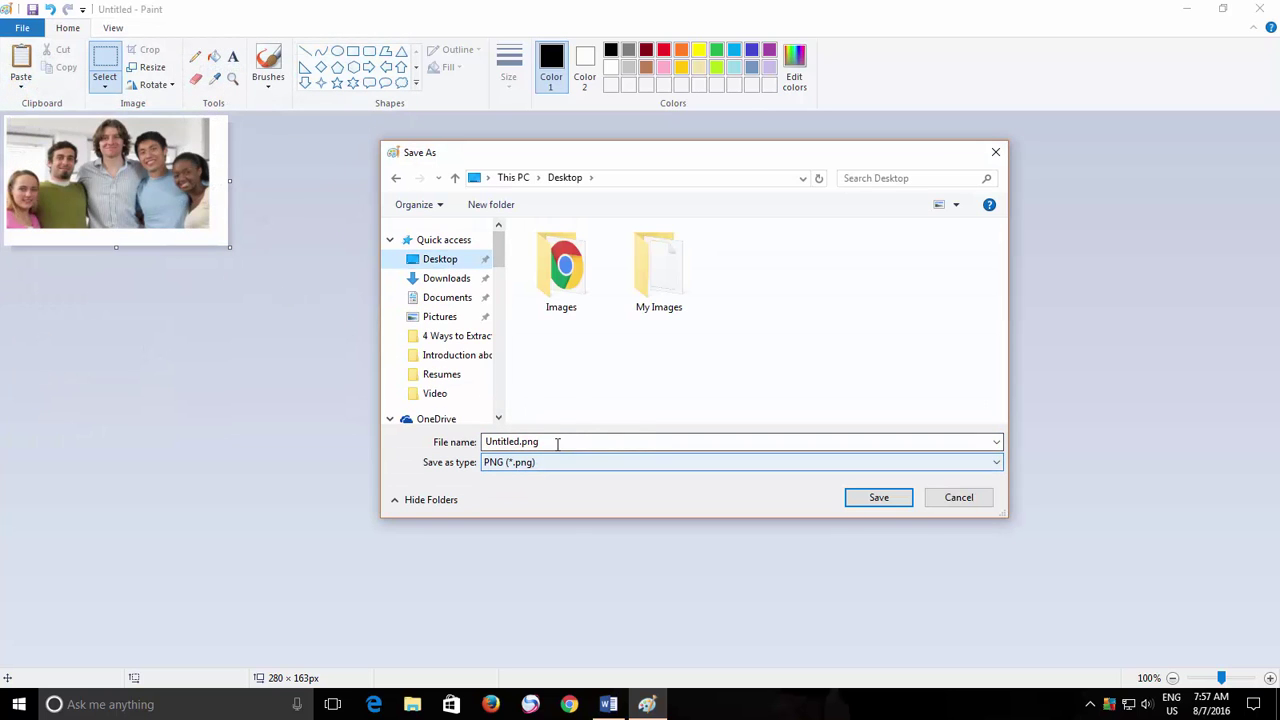
double_click(557, 443)
type("Pic 2")
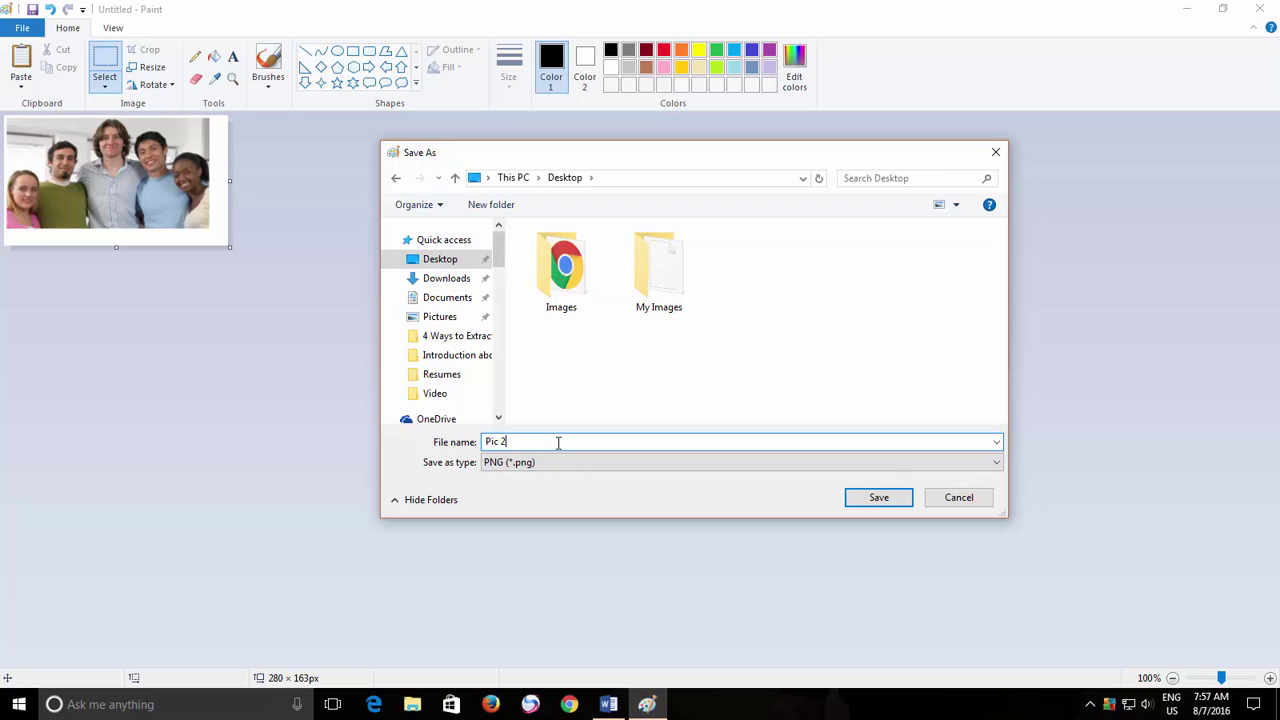
left_click(860, 499)
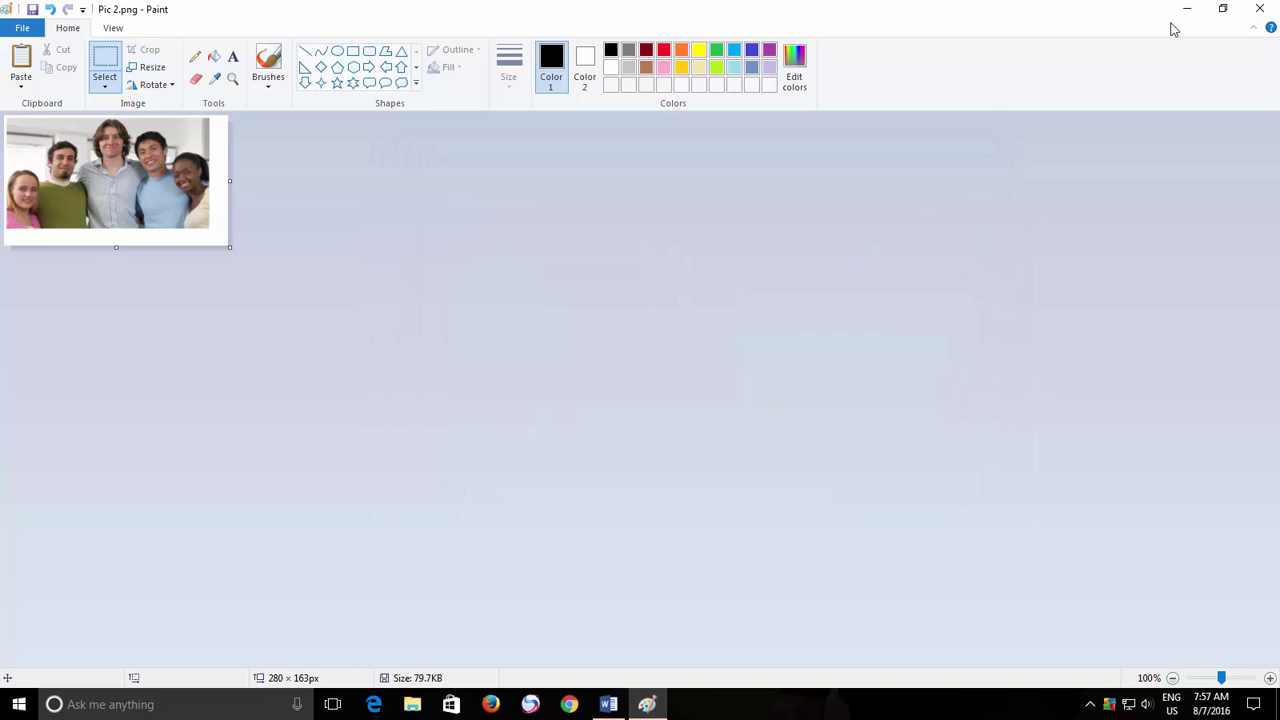
Close Paint, minimize Word, and view the desktop's Pic 2.png in Photos before closing it
left_click(1262, 10)
left_click(1180, 12)
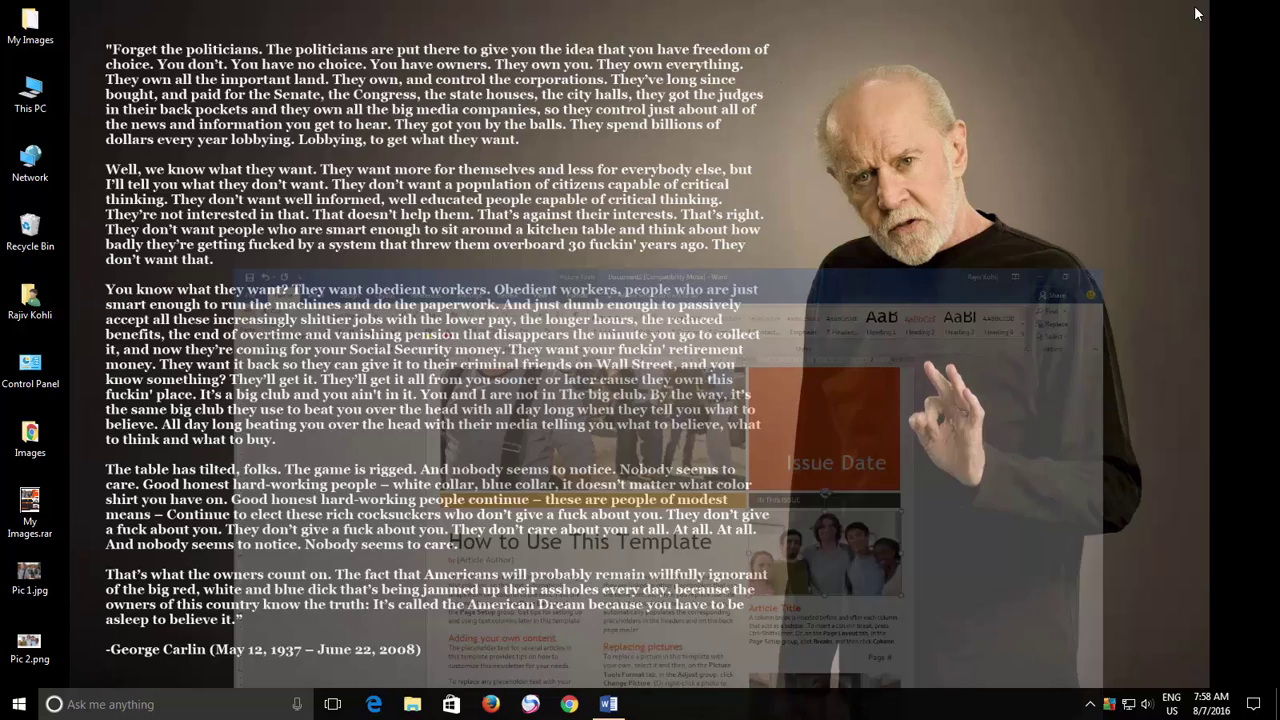
double_click(30, 645)
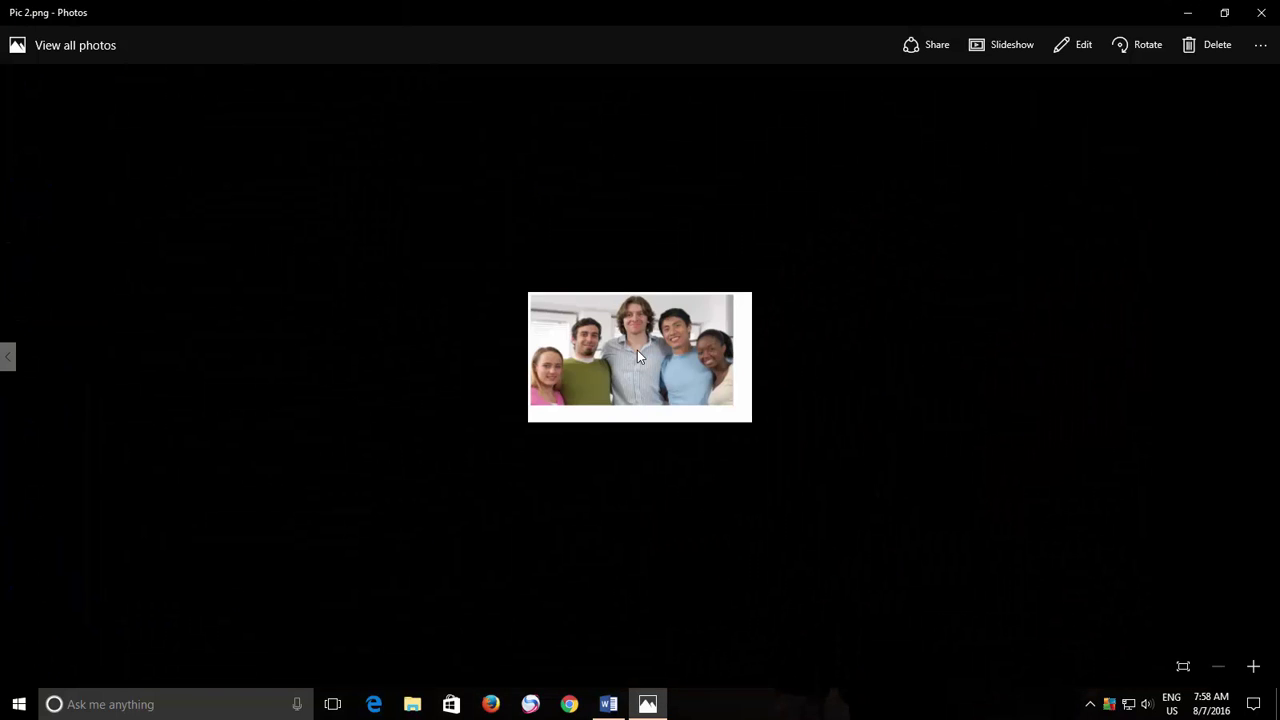
left_click(1258, 10)
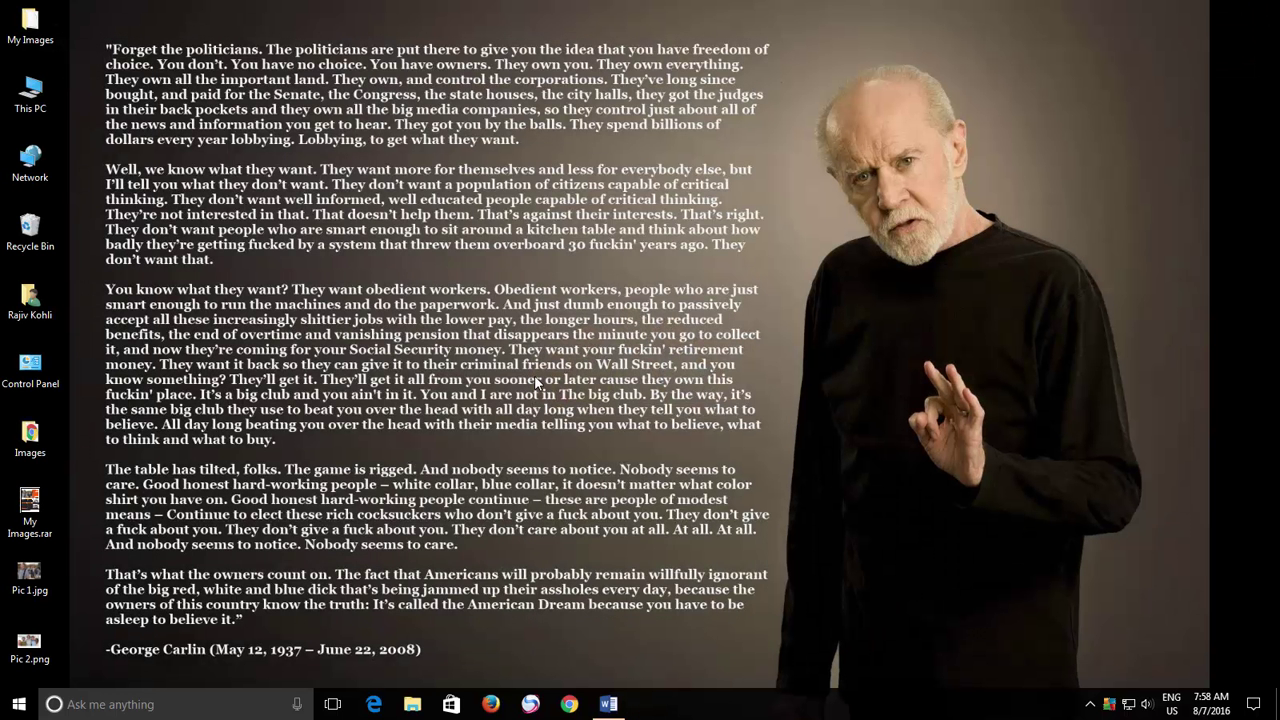